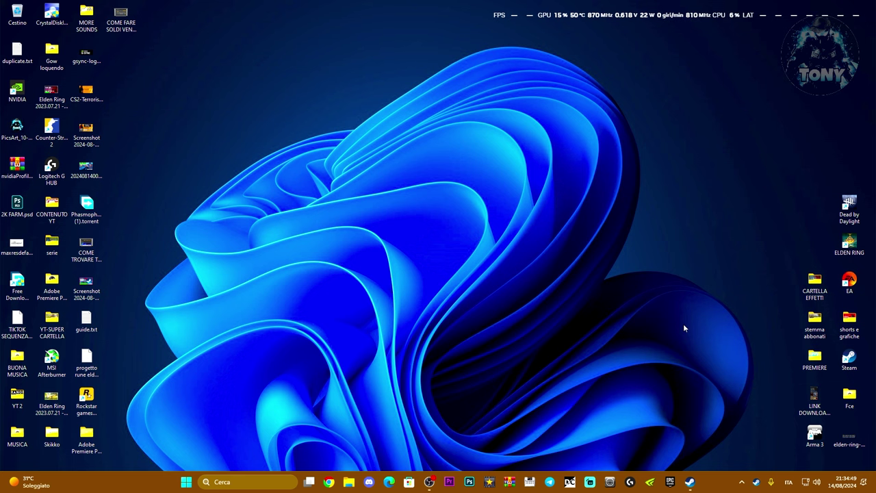
{"action": "left_click", "coordinate": [743, 482]}
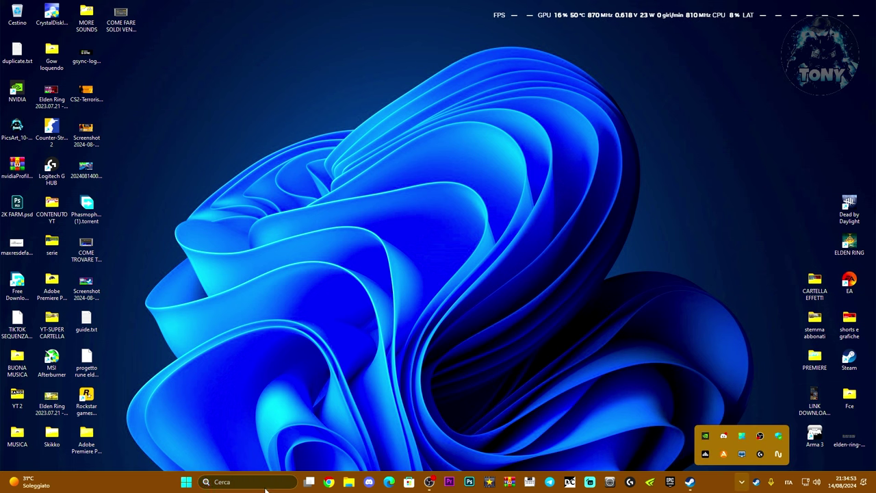
{"action": "left_click", "coordinate": [232, 482]}
{"action": "type", "text": "pannello di controllo"}
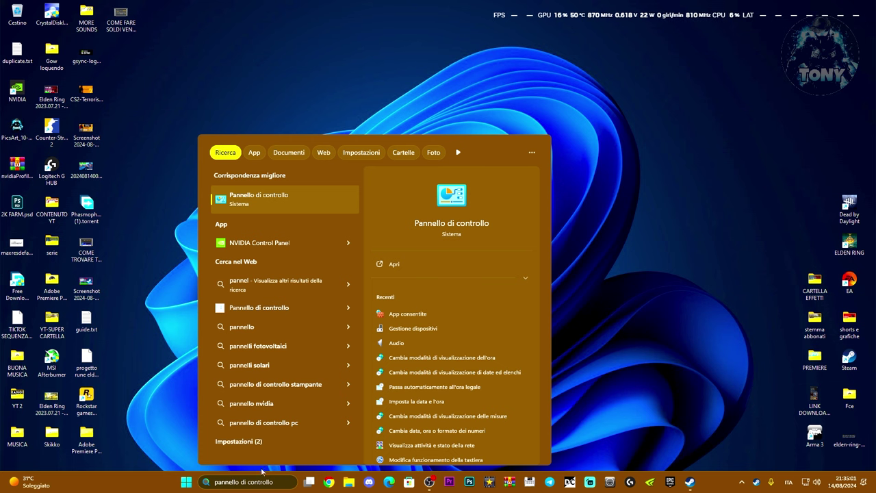
{"action": "left_click", "coordinate": [594, 277]}
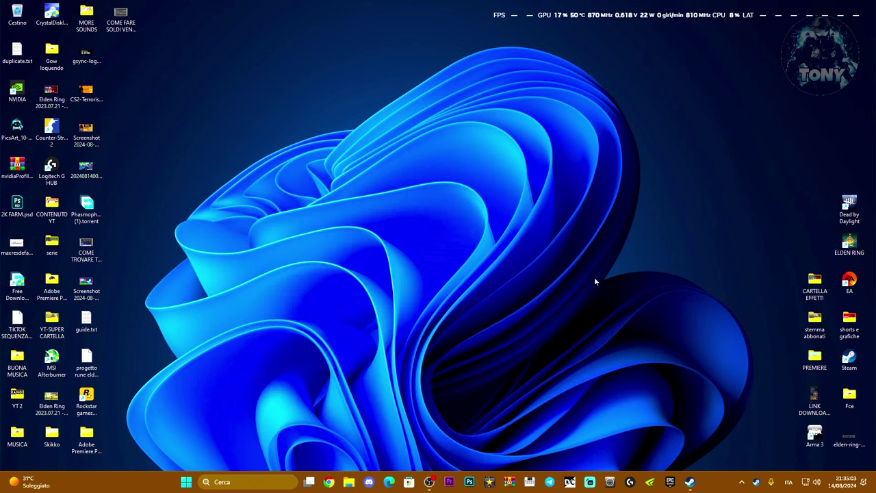
- Open the NVIDIA Control Panel and display the per-program settings under Gestisci le impostazioni 3D
{"action": "left_click", "coordinate": [742, 482]}
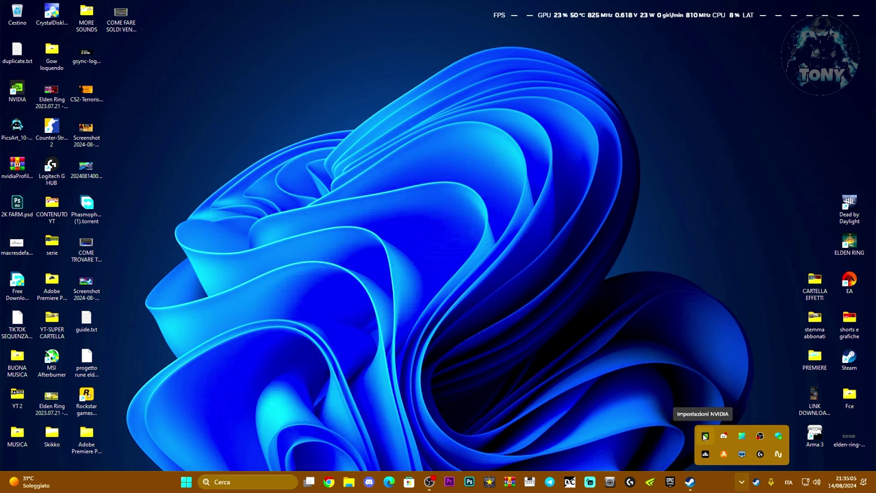
{"action": "right_click", "coordinate": [705, 436]}
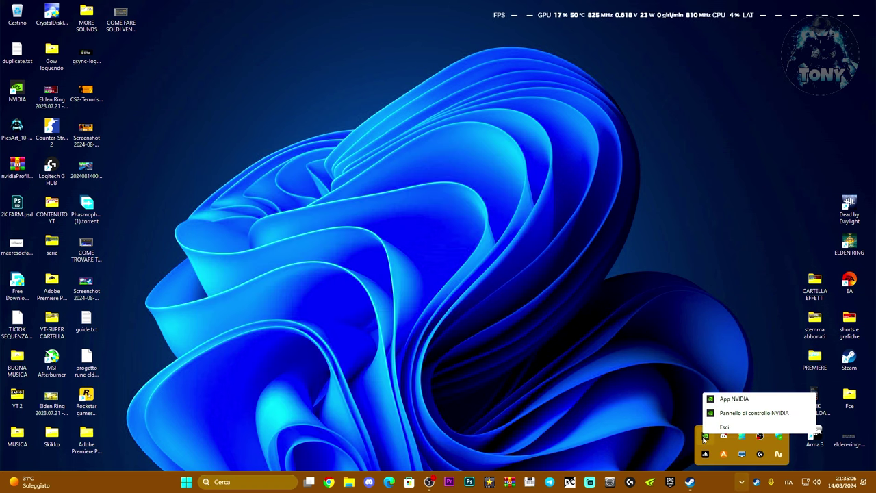
{"action": "left_click", "coordinate": [734, 415]}
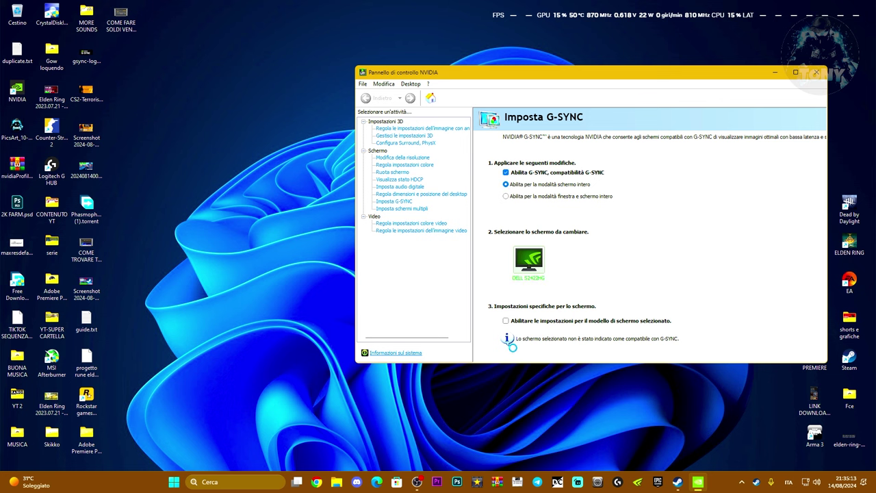
{"action": "left_click_drag", "start_coordinate": [588, 74], "coordinate": [425, 80]}
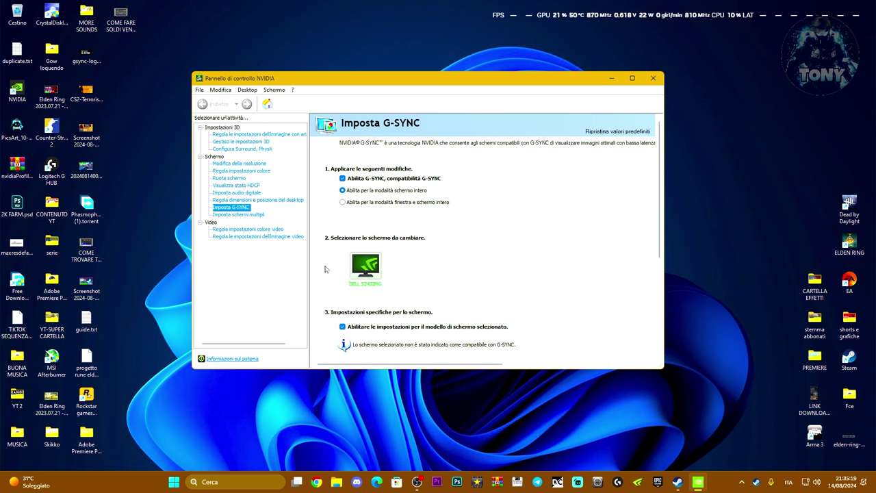
{"action": "left_click", "coordinate": [232, 143]}
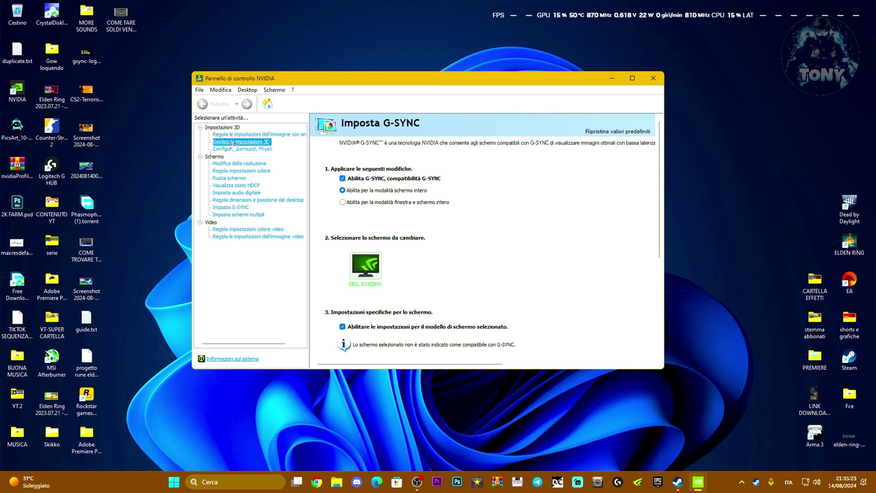
{"action": "left_click", "coordinate": [404, 181]}
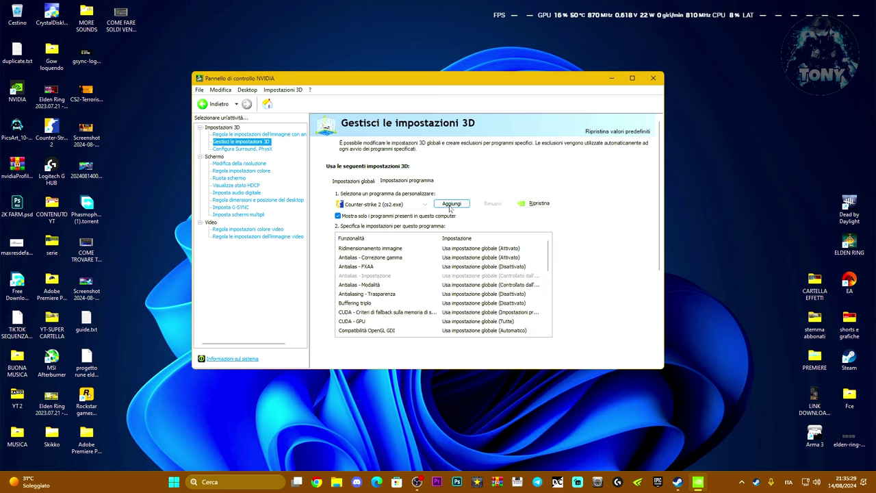
- Add FortniteLauncher.exe from E:\Fortnite\FortniteGame\Binaries\Win64 as the program to customize
{"action": "left_click", "coordinate": [451, 205]}
{"action": "left_click", "coordinate": [510, 302]}
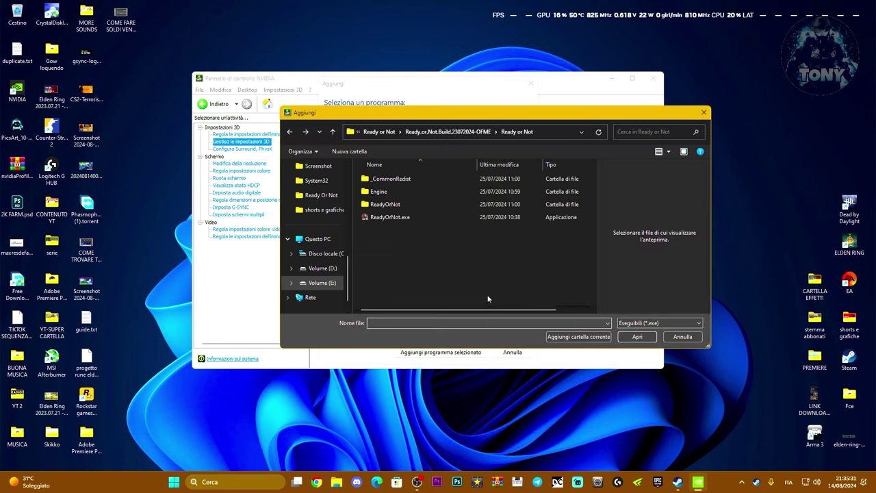
{"action": "left_click", "coordinate": [323, 283]}
{"action": "scroll", "coordinate": [419, 275], "scroll_direction": "down", "scroll_amount": 2}
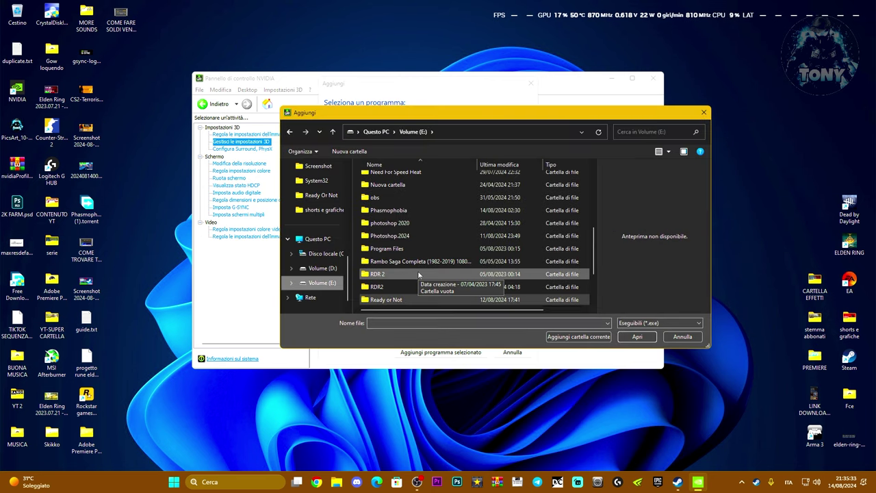
{"action": "scroll", "coordinate": [418, 270], "scroll_direction": "up", "scroll_amount": 3}
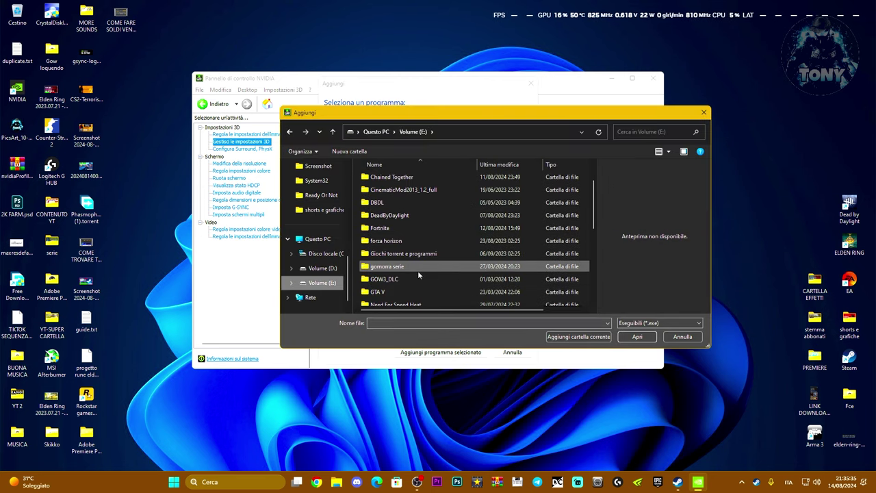
{"action": "double_click", "coordinate": [420, 230]}
{"action": "double_click", "coordinate": [420, 234]}
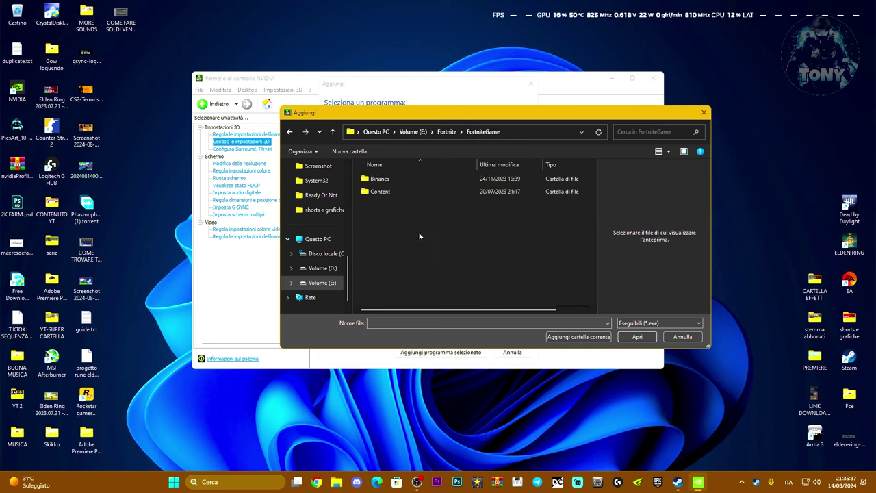
{"action": "double_click", "coordinate": [412, 181]}
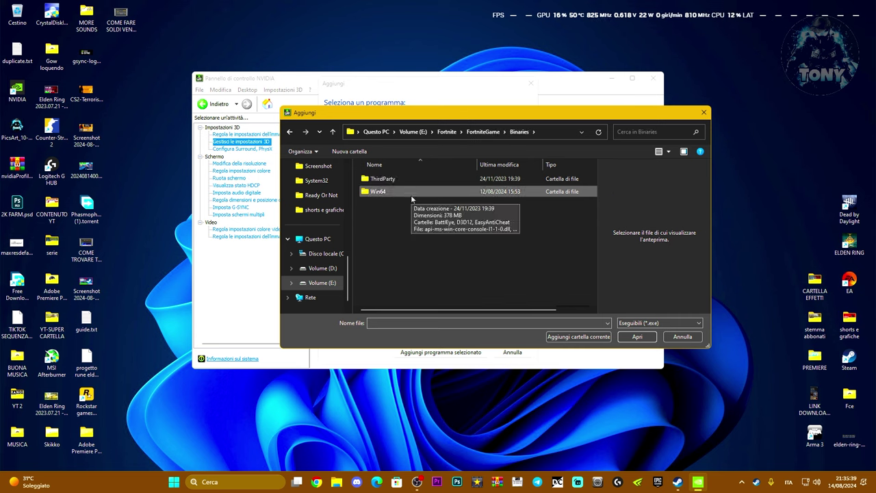
{"action": "double_click", "coordinate": [409, 192]}
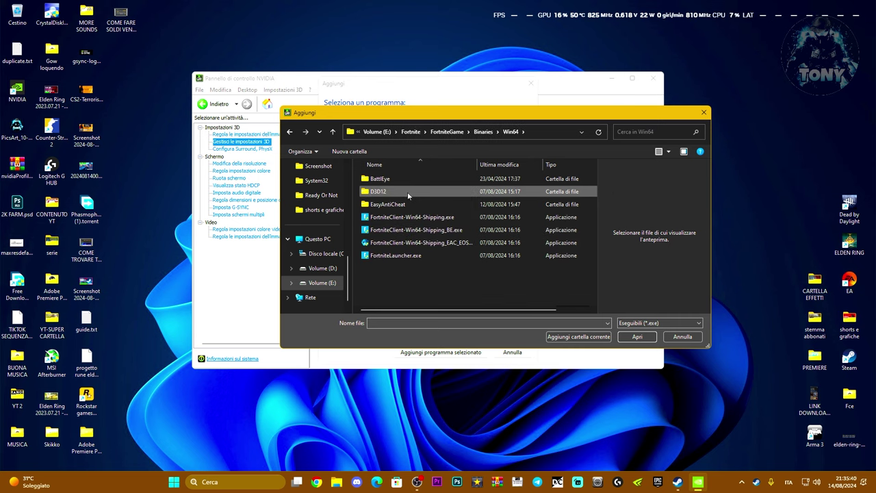
{"action": "left_click", "coordinate": [408, 256]}
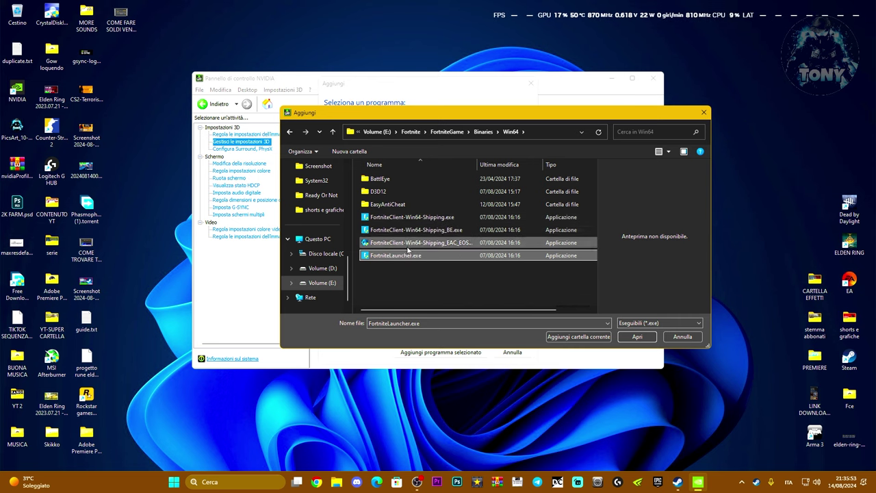
{"action": "left_click", "coordinate": [637, 336]}
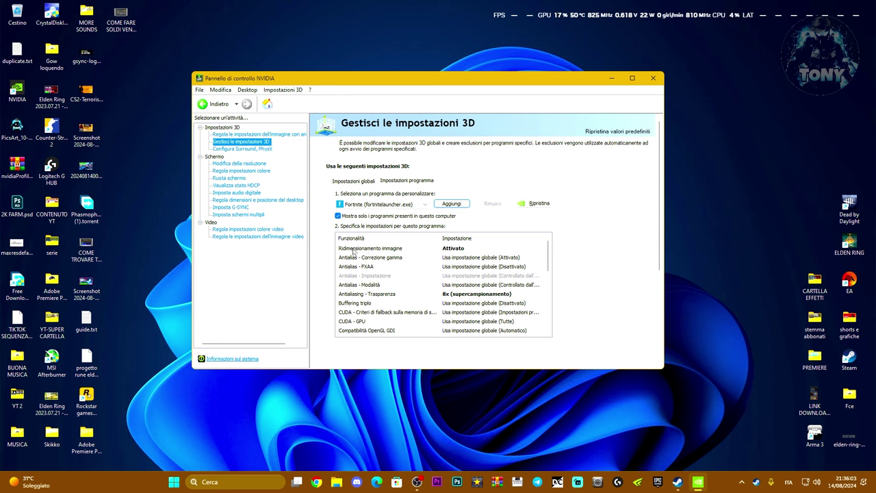
- Set Ridimensionamento immagine to Attivato (Ridimensionamento GPU e Nitidezza) for Fortnite and adjust its sharpness level
{"action": "left_click", "coordinate": [353, 249]}
{"action": "left_click", "coordinate": [537, 250]}
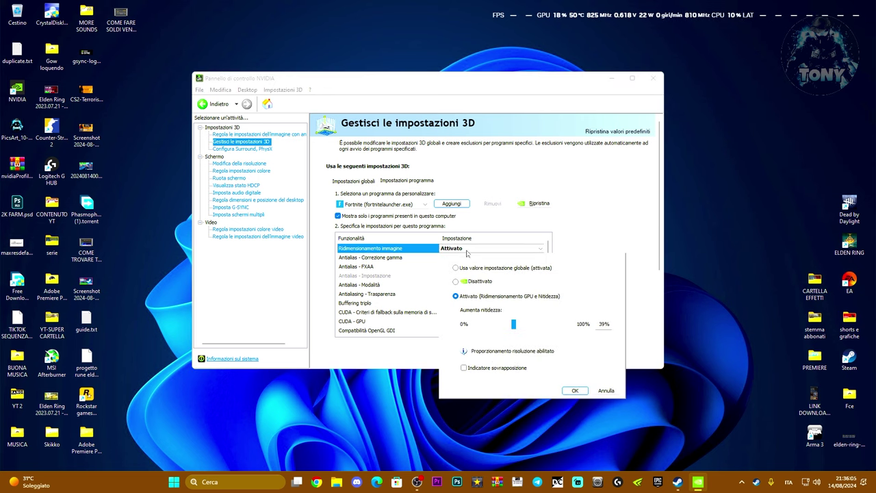
{"action": "left_click", "coordinate": [457, 282]}
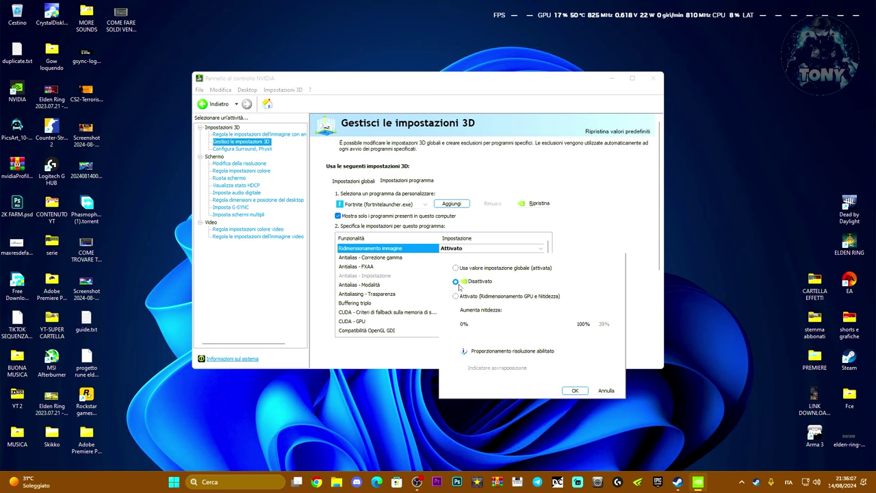
{"action": "left_click", "coordinate": [456, 296]}
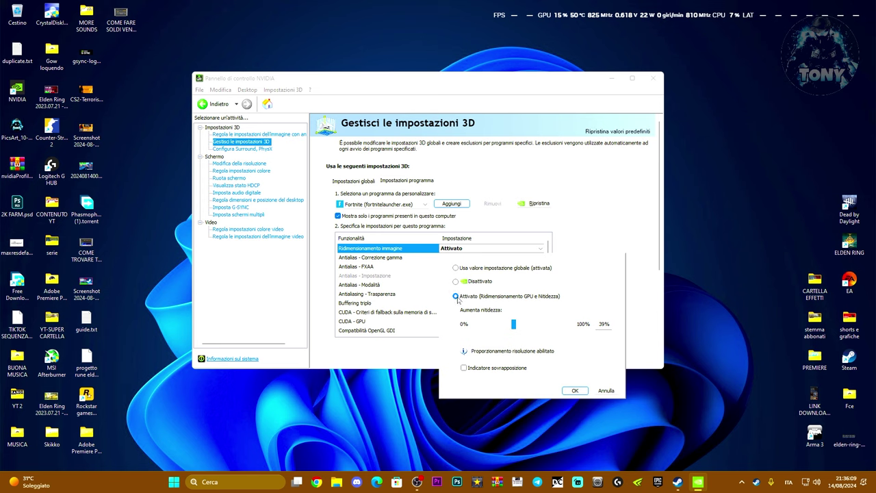
{"action": "left_click_drag", "start_coordinate": [531, 324], "coordinate": [499, 330]}
{"action": "left_click", "coordinate": [574, 390]}
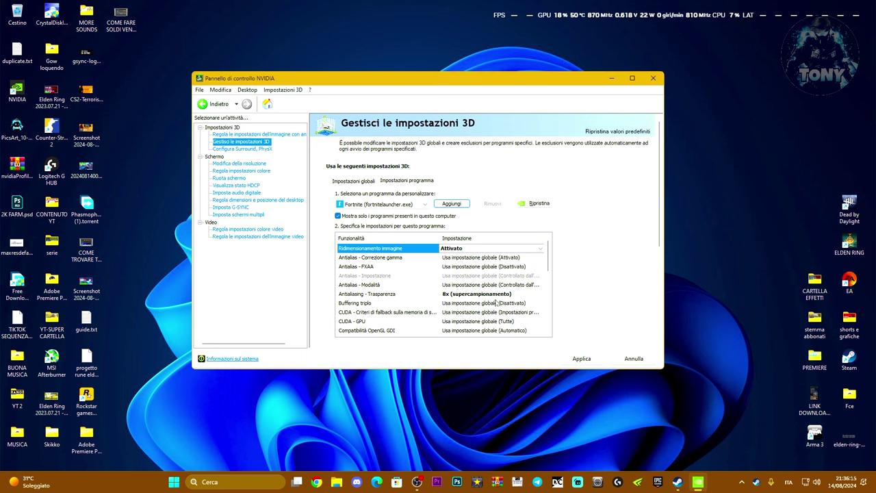
- Set Antialias - Correzione gamma to Attivato and Antialias - FXAA to Disattivato
{"action": "left_click", "coordinate": [449, 259]}
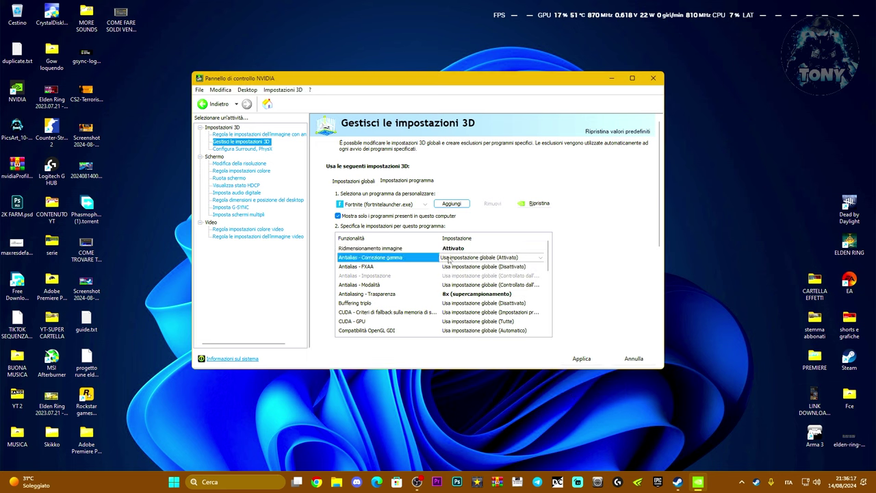
{"action": "left_click", "coordinate": [450, 258]}
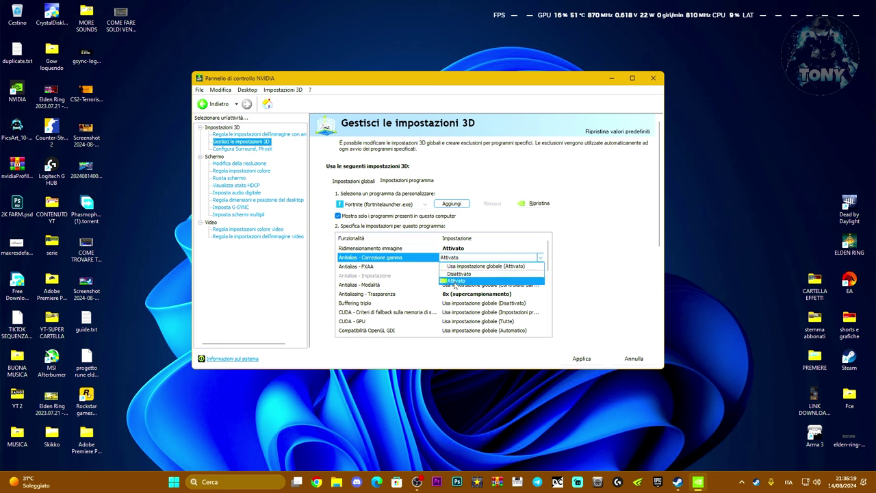
{"action": "left_click", "coordinate": [457, 281]}
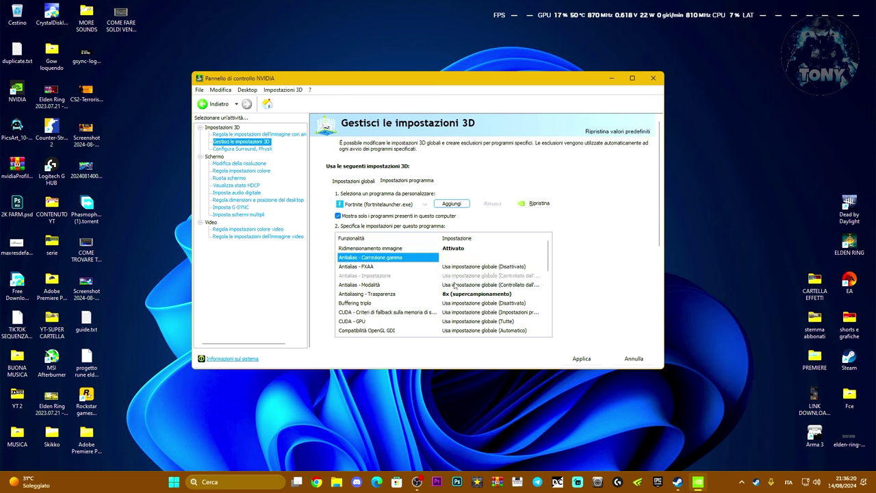
{"action": "left_click", "coordinate": [385, 267]}
{"action": "left_click", "coordinate": [463, 268]}
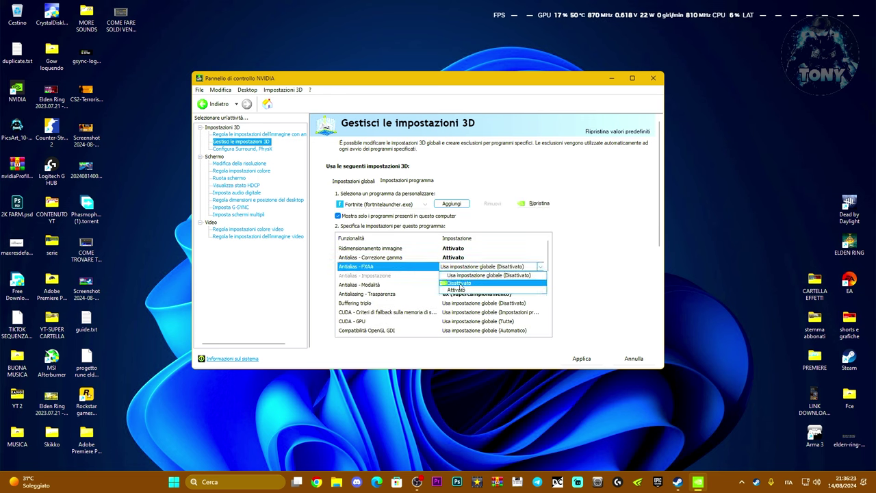
{"action": "left_click", "coordinate": [458, 282]}
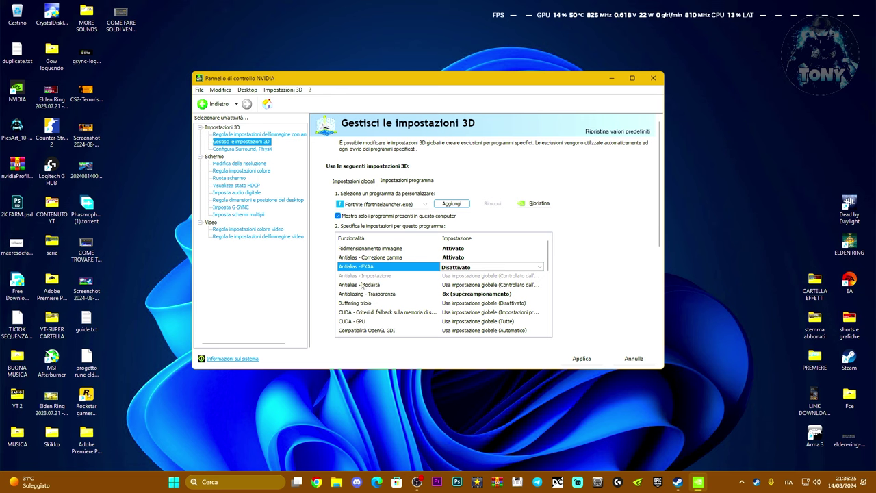
- Set Antialias - Modalità to Controllato dall'applicazione for Fortnite
{"action": "left_click", "coordinate": [445, 288]}
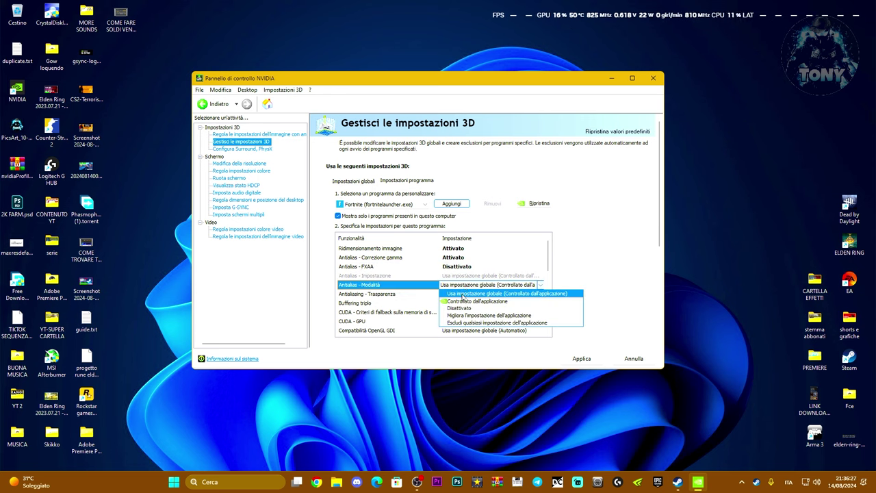
{"action": "left_click", "coordinate": [459, 303]}
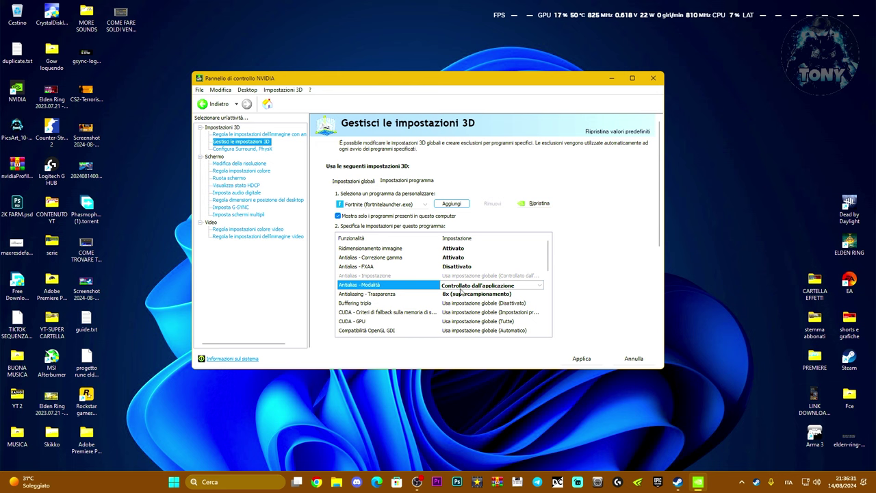
{"action": "scroll", "coordinate": [423, 294], "scroll_direction": "down", "scroll_amount": 1}
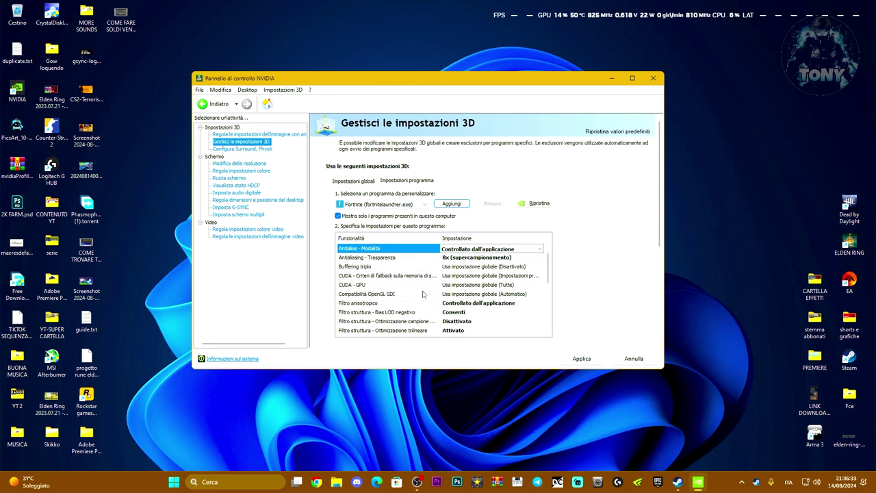
{"action": "left_click", "coordinate": [468, 252]}
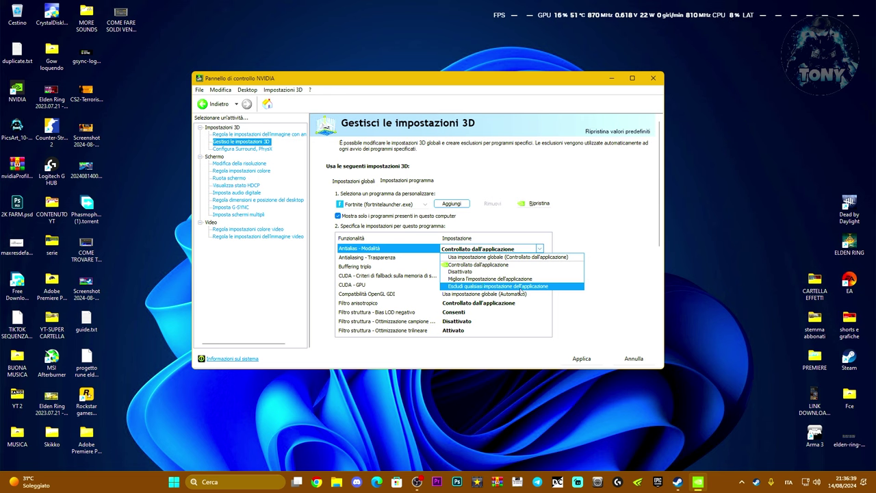
{"action": "left_click", "coordinate": [470, 264]}
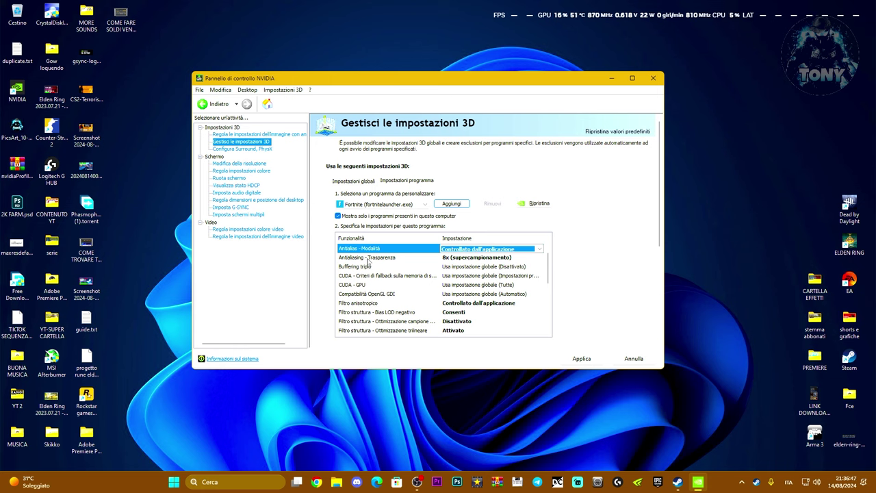
- Set both Antialiasing - Trasparenza and Buffering triplo to Disattivato
{"action": "left_click", "coordinate": [450, 259]}
{"action": "left_click", "coordinate": [452, 258]}
{"action": "left_click", "coordinate": [455, 277]}
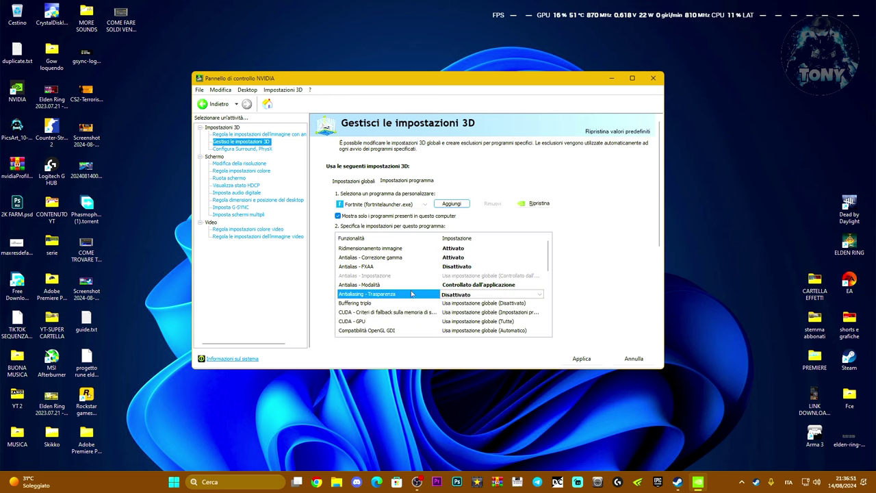
{"action": "left_click", "coordinate": [378, 270]}
{"action": "left_click", "coordinate": [483, 269]}
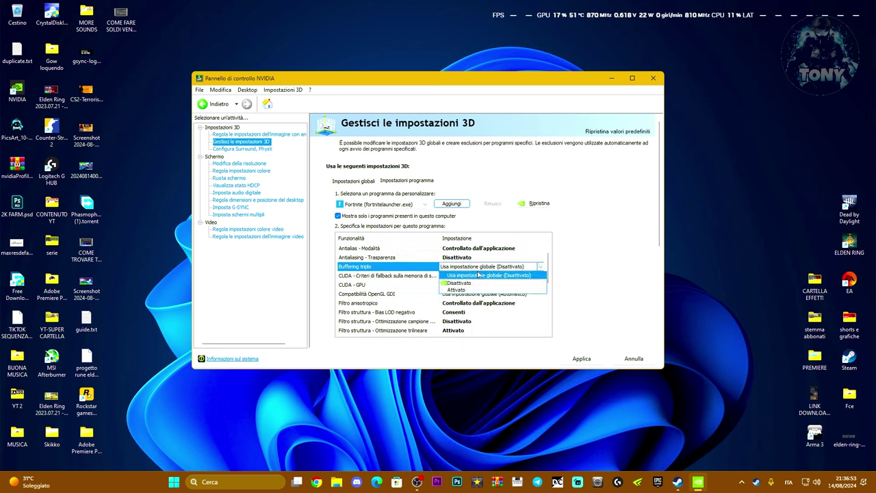
{"action": "left_click", "coordinate": [464, 286]}
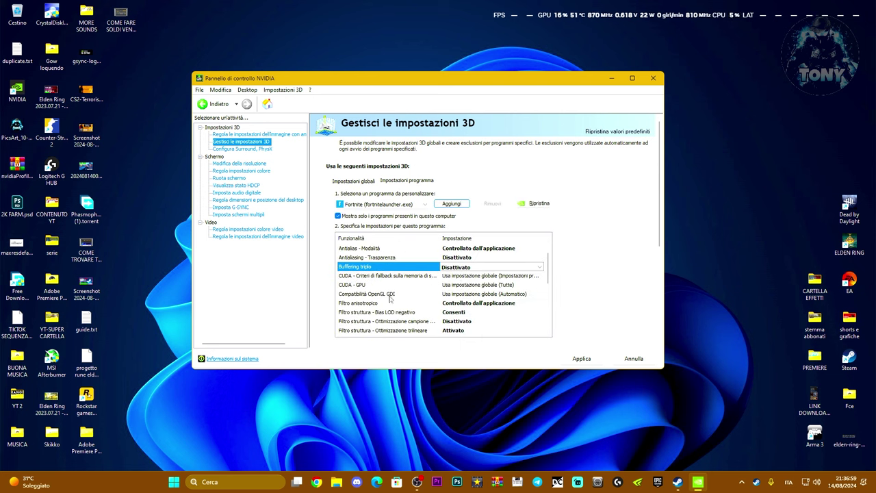
{"action": "scroll", "coordinate": [381, 295], "scroll_direction": "down", "scroll_amount": 2}
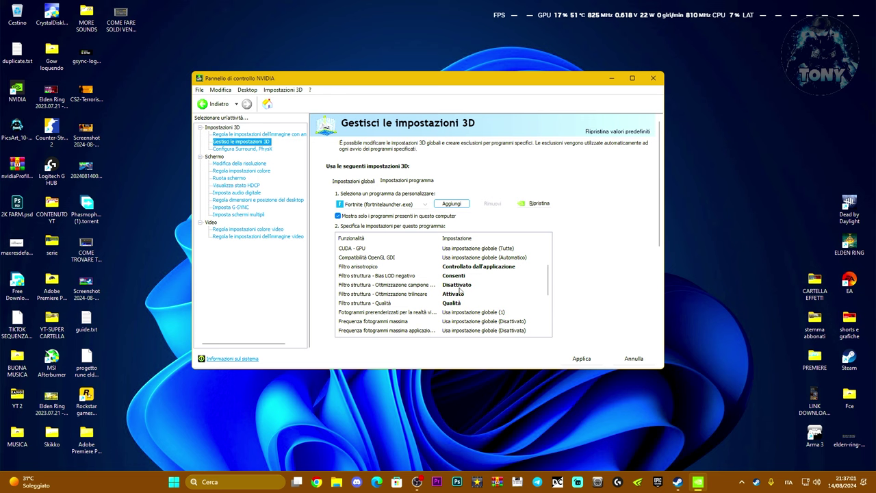
- Set Compatibilità OpenGL GDI to Automatico and Filtro anisotropico to 2x for Fortnite
{"action": "left_click", "coordinate": [395, 263]}
{"action": "left_click", "coordinate": [455, 257]}
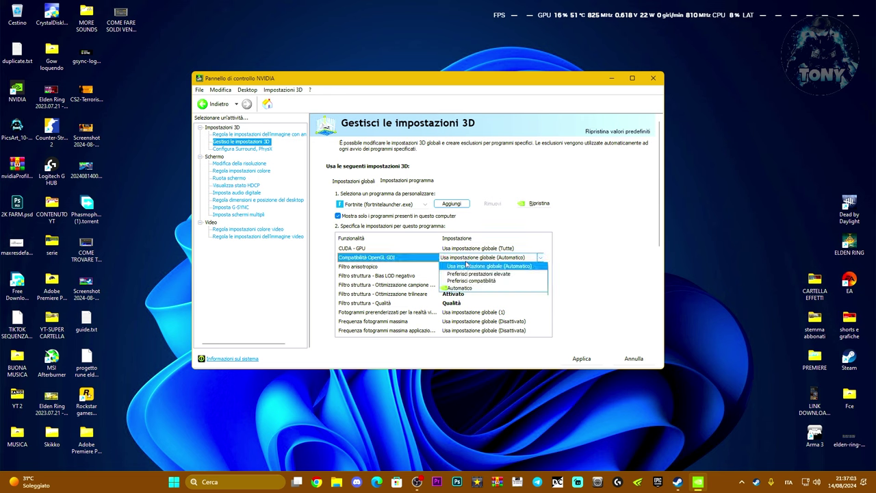
{"action": "left_click", "coordinate": [455, 289]}
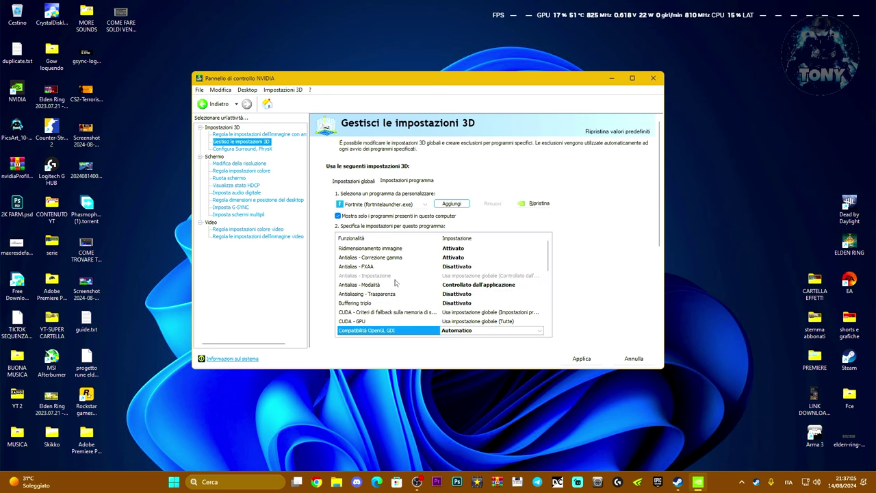
{"action": "left_click", "coordinate": [495, 268]}
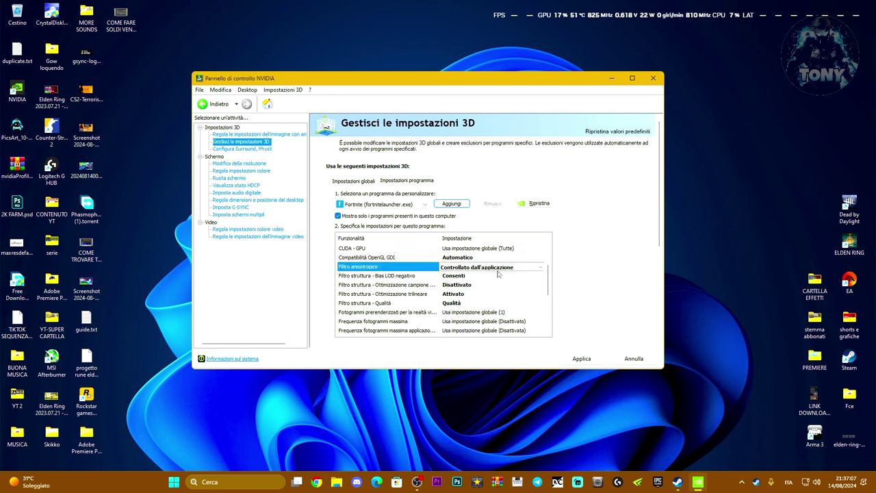
{"action": "left_click", "coordinate": [491, 268]}
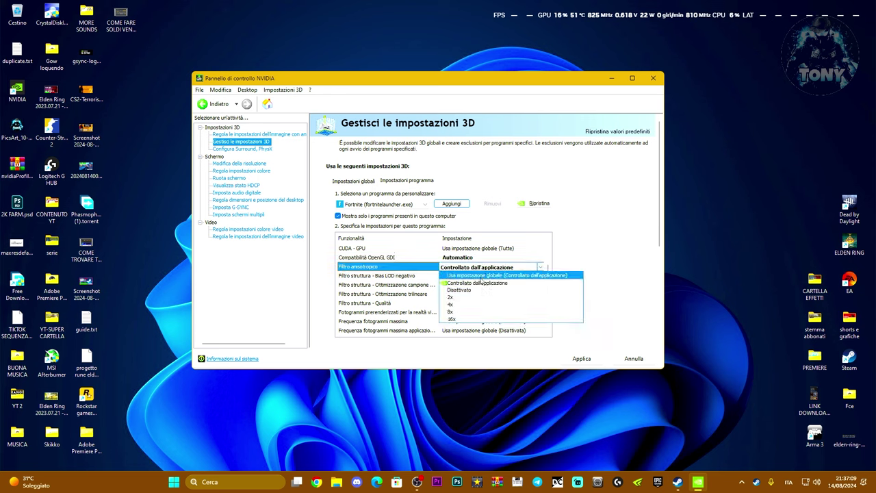
{"action": "left_click", "coordinate": [454, 298]}
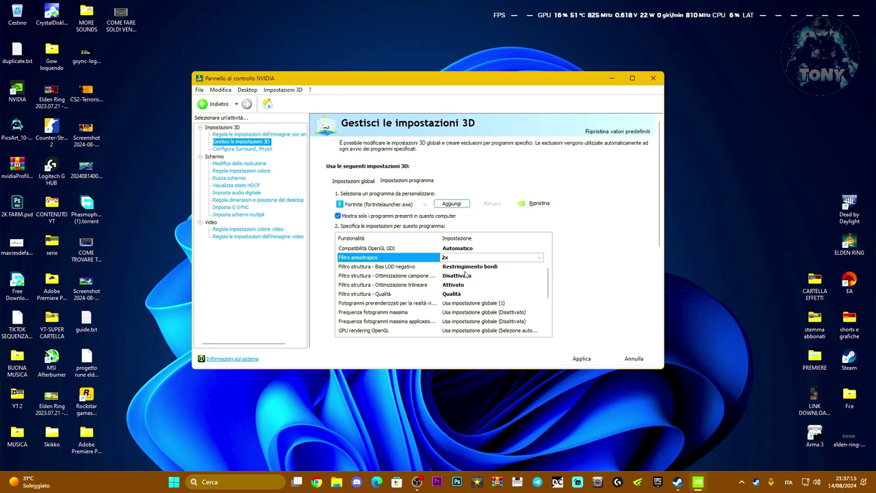
- Set Filtro struttura - Bias LOD negativo to Consenti and Filtro struttura - Ottimizzazione campione to Attivato
{"action": "left_click", "coordinate": [465, 266]}
{"action": "left_click", "coordinate": [459, 286]}
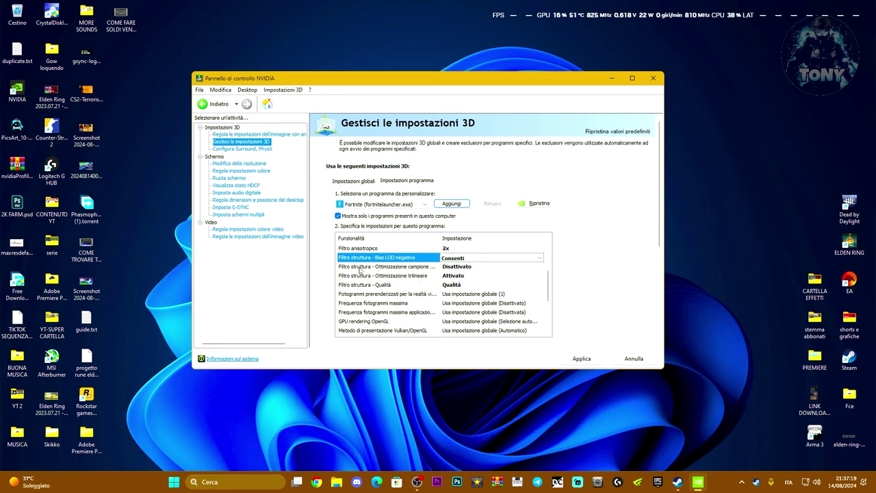
{"action": "left_click", "coordinate": [377, 272]}
{"action": "left_click", "coordinate": [457, 267]}
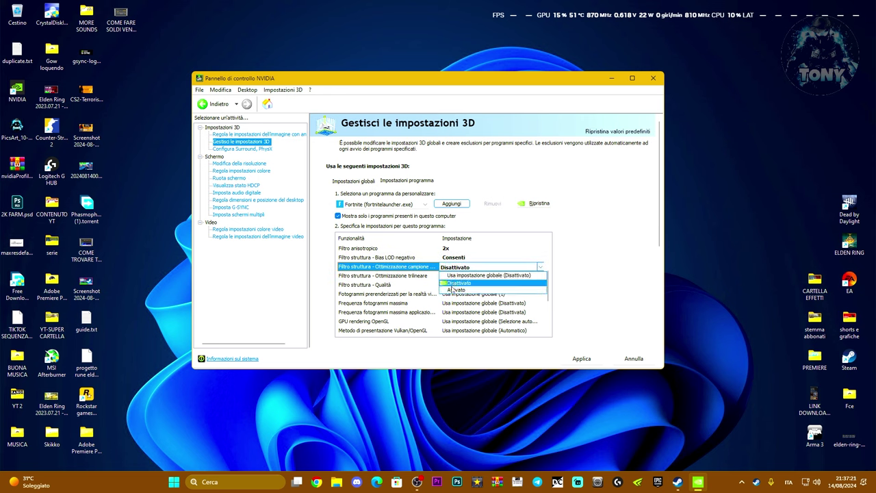
{"action": "left_click", "coordinate": [456, 290]}
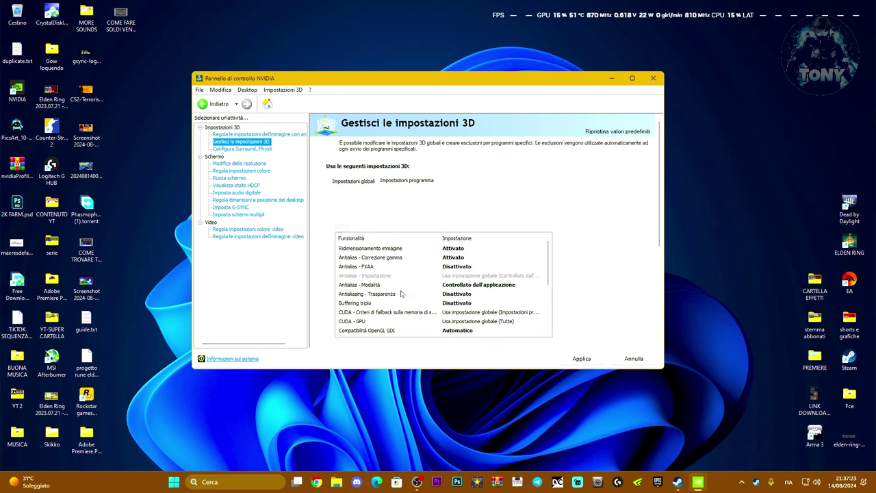
- Set Filtro struttura - Qualità to Prestazioni elevate and Filtro struttura - Ottimizzazione trilineare to Disattivato
{"action": "scroll", "coordinate": [404, 305], "scroll_direction": "down", "scroll_amount": 3}
{"action": "left_click", "coordinate": [471, 276]}
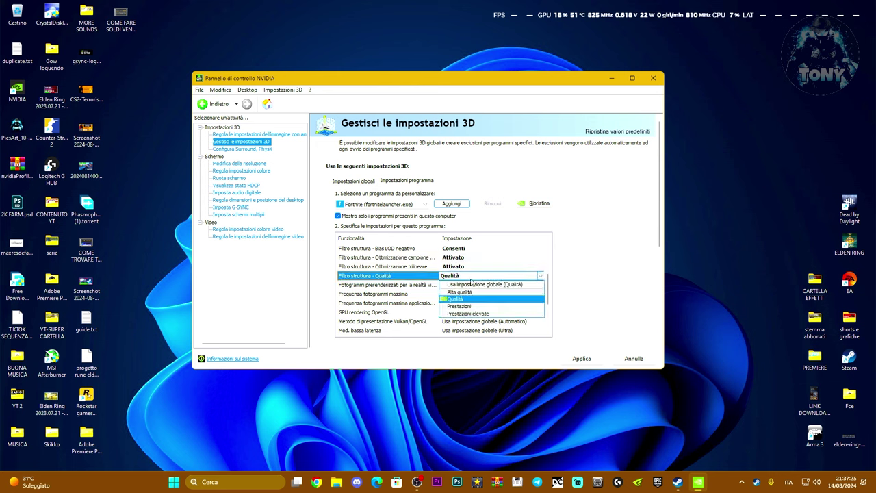
{"action": "left_click", "coordinate": [461, 313]}
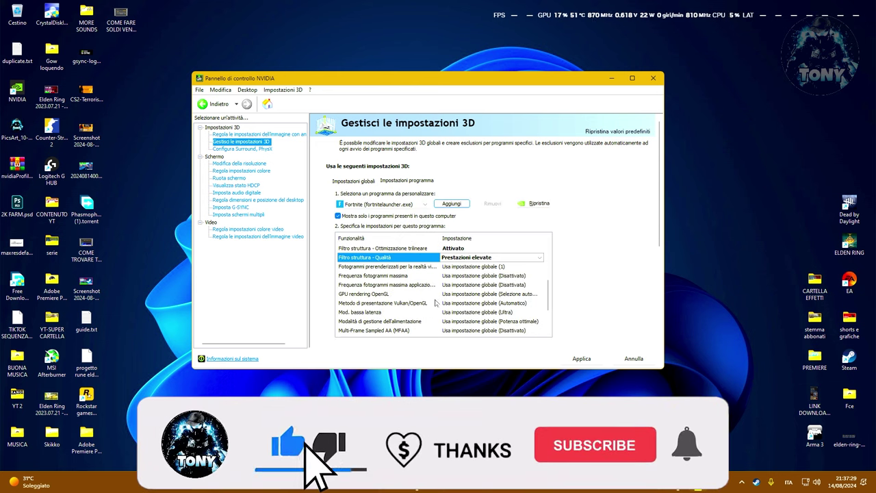
{"action": "left_click", "coordinate": [417, 269]}
{"action": "left_click", "coordinate": [403, 251]}
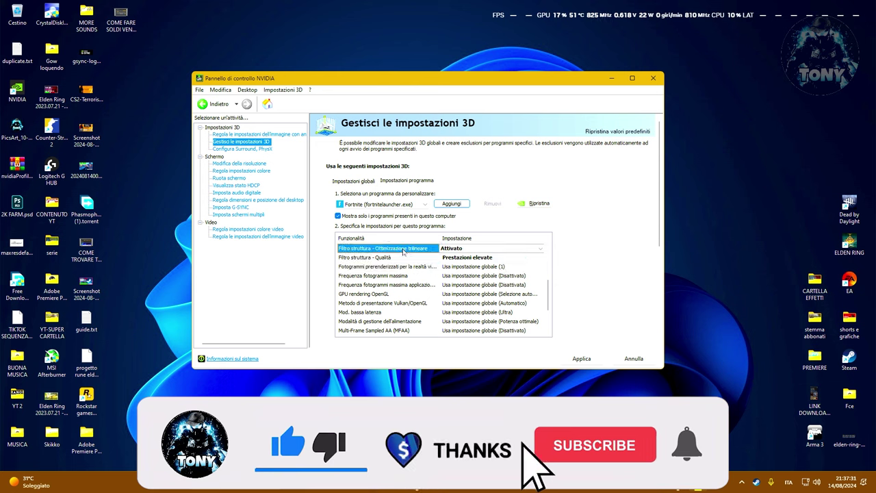
{"action": "left_click", "coordinate": [465, 248]}
{"action": "left_click", "coordinate": [465, 266]}
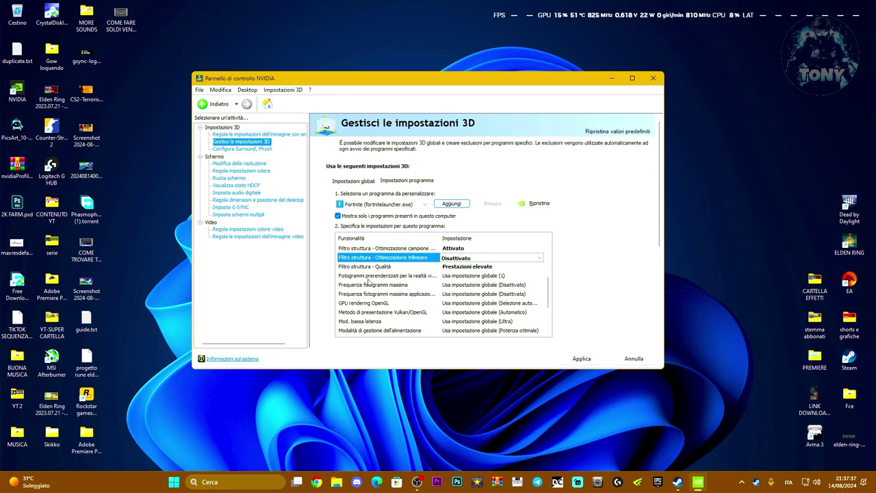
- Set the Fotogrammi prerenderizzati per la realtà virtuale option to 1 for Fortnite
{"action": "left_click", "coordinate": [383, 275]}
{"action": "left_click", "coordinate": [480, 275]}
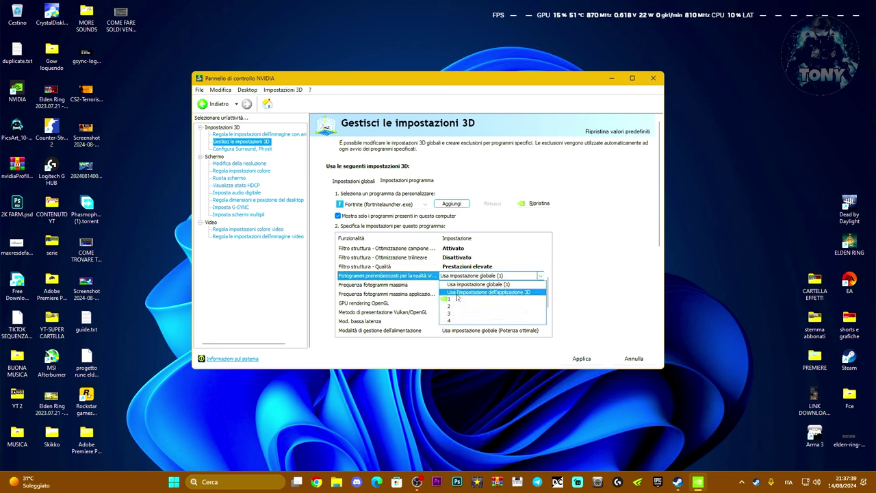
{"action": "left_click", "coordinate": [456, 296]}
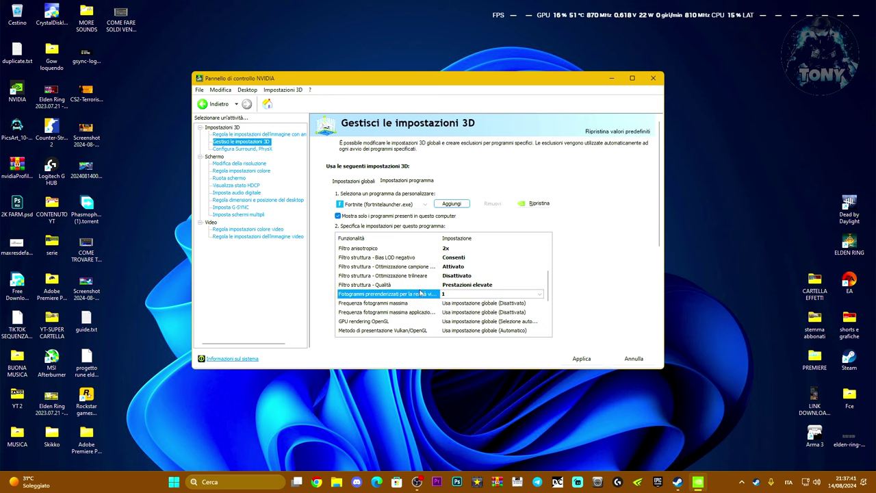
- Set Frequenza fotogrammi massima to Disattivato for Fortnite and confirm the choice
{"action": "left_click", "coordinate": [387, 267]}
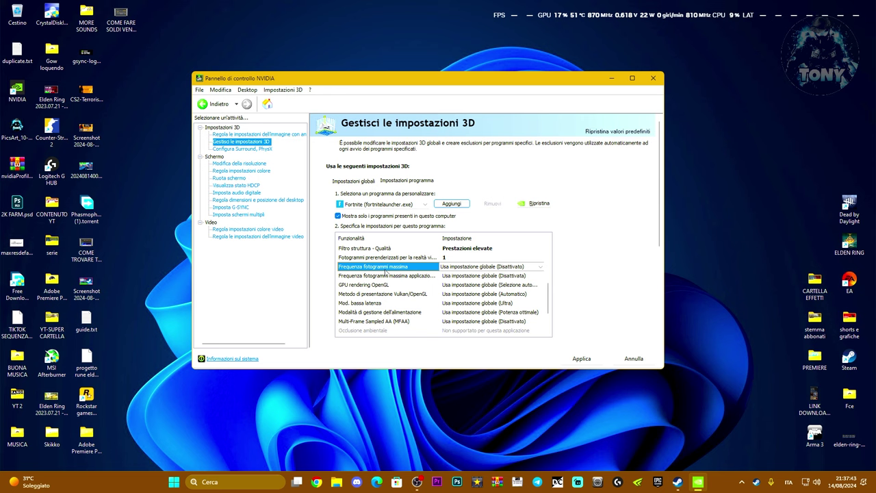
{"action": "left_click", "coordinate": [468, 269]}
{"action": "left_click", "coordinate": [457, 301]}
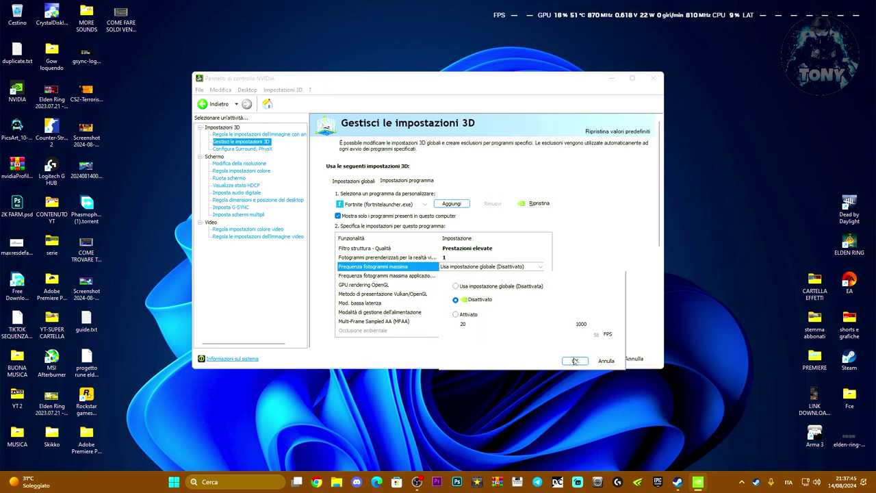
{"action": "left_click", "coordinate": [575, 361]}
{"action": "left_click", "coordinate": [436, 269]}
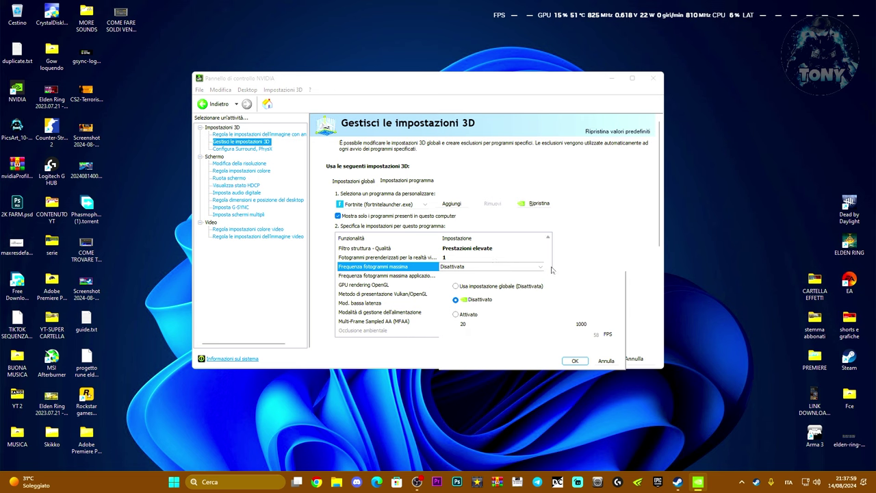
{"action": "left_click", "coordinate": [572, 365]}
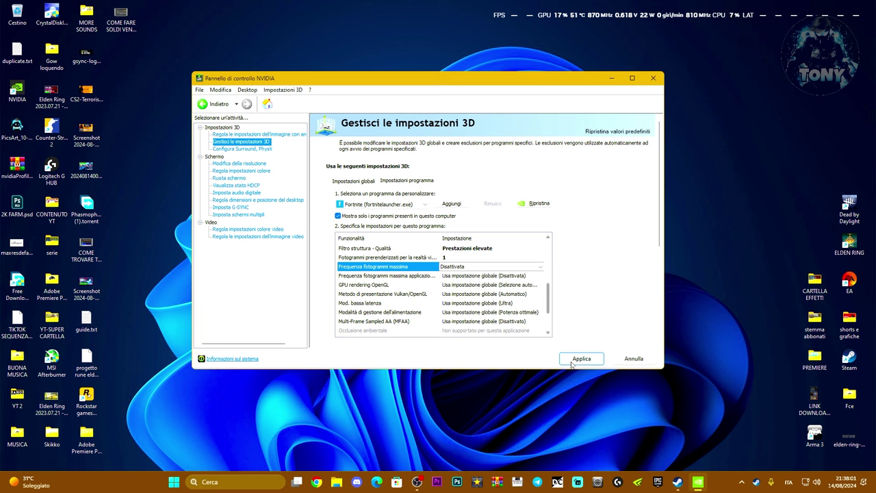
- Set Mod. bassa latenza to Ultra, leaving GPU rendering OpenGL and Metodo di presentazione Vulkan/OpenGL on their global settings
{"action": "left_click", "coordinate": [376, 277]}
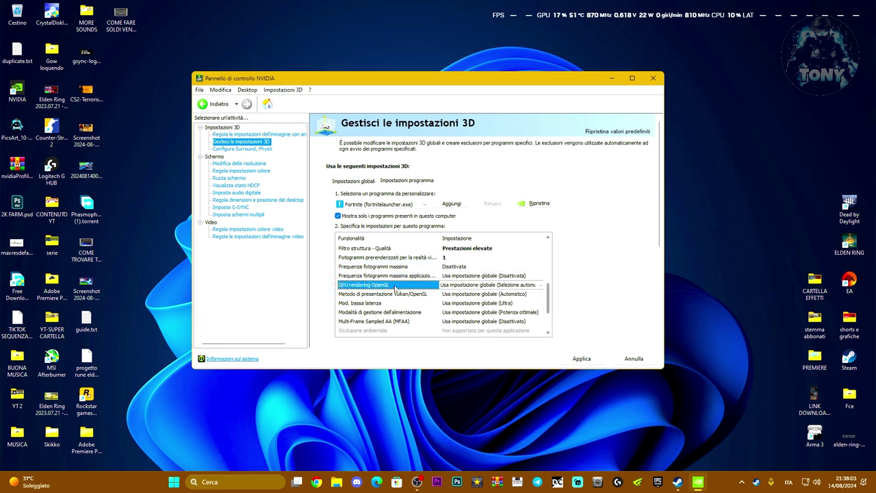
{"action": "left_click", "coordinate": [364, 293]}
{"action": "scroll", "coordinate": [365, 274], "scroll_direction": "down", "scroll_amount": 2}
{"action": "left_click", "coordinate": [365, 267]}
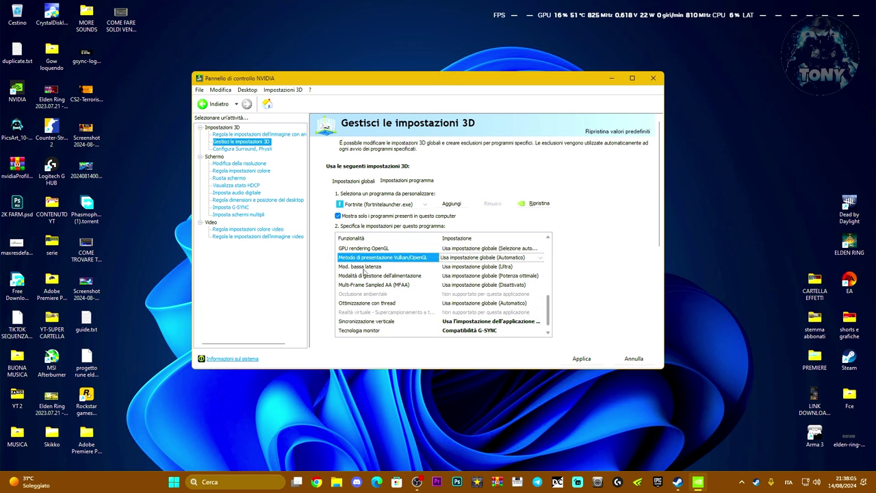
{"action": "left_click", "coordinate": [480, 266]}
{"action": "left_click", "coordinate": [446, 303]}
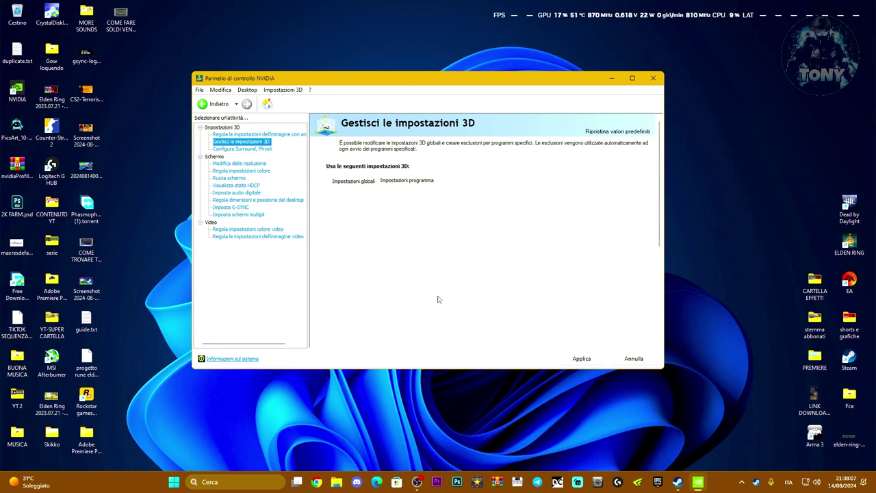
- Set Sincronizzazione verticale to Disattivato and Tecnologia monitor to Compatibilità G-SYNC
{"action": "scroll", "coordinate": [432, 295], "scroll_direction": "down", "scroll_amount": 3}
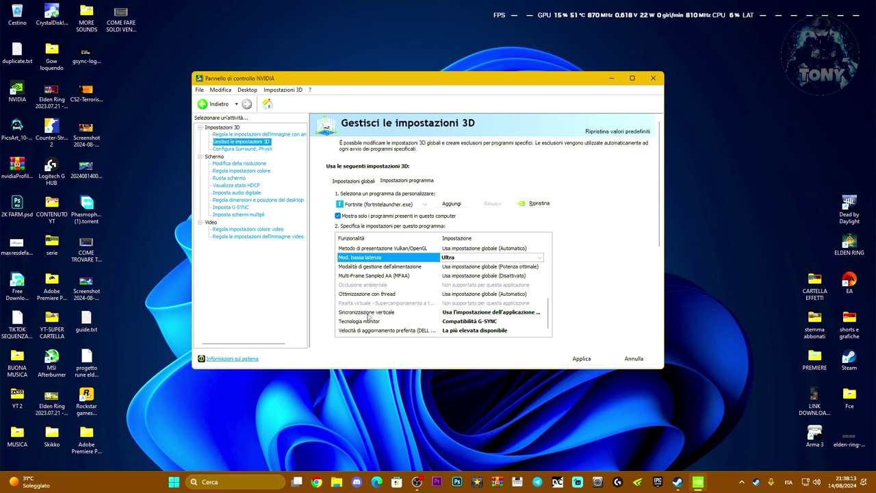
{"action": "left_click", "coordinate": [451, 314]}
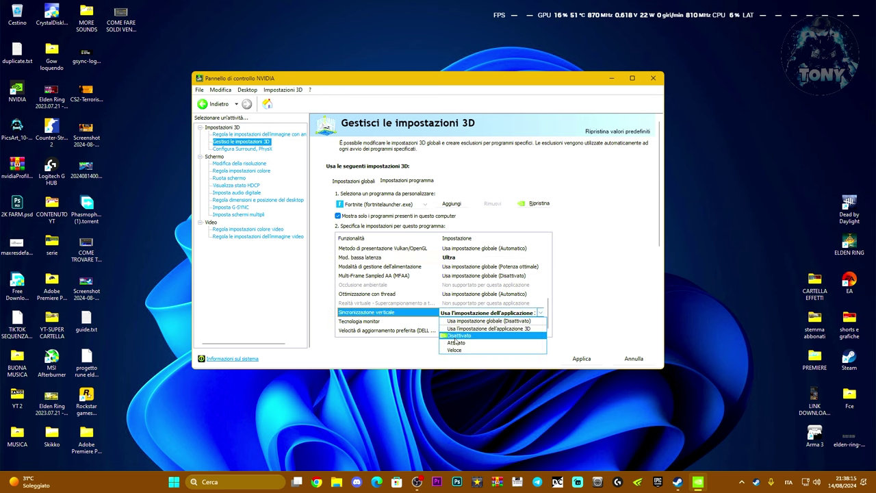
{"action": "left_click", "coordinate": [457, 336]}
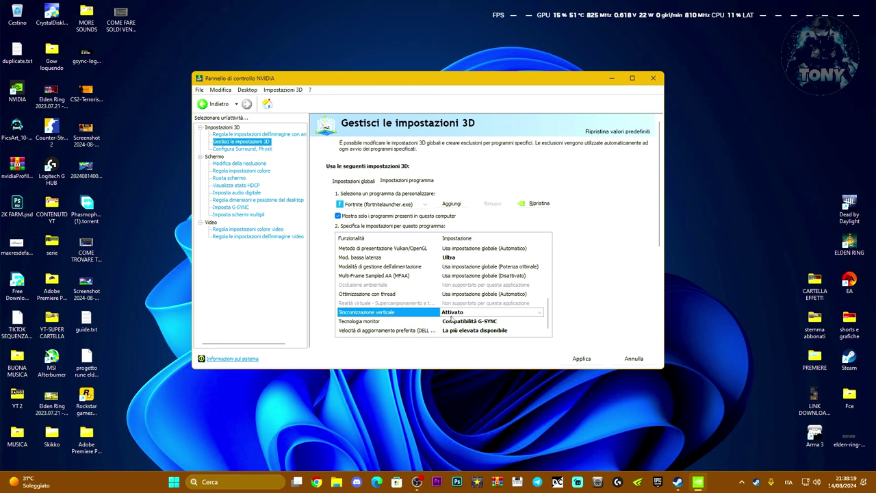
{"action": "left_click", "coordinate": [453, 314]}
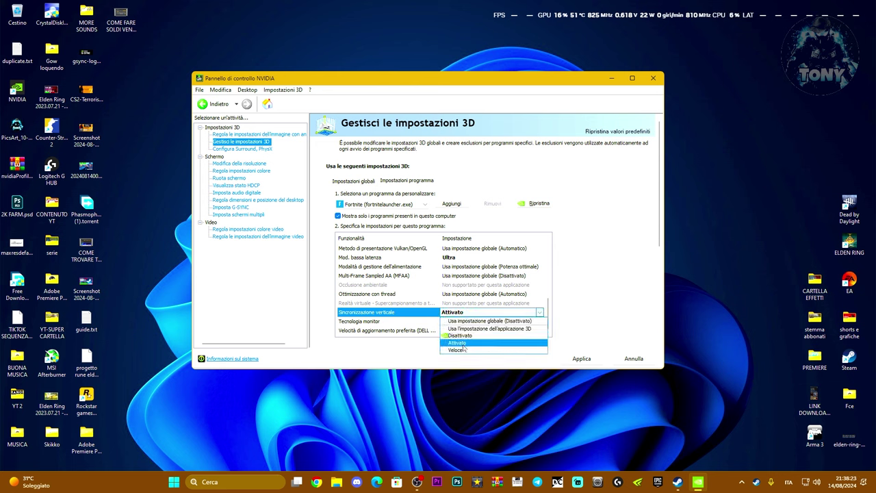
{"action": "left_click", "coordinate": [459, 336]}
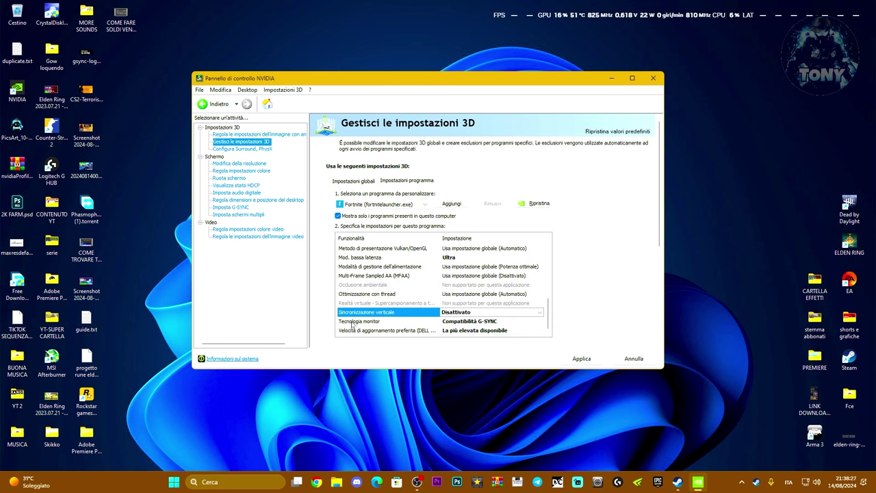
{"action": "left_click", "coordinate": [454, 324]}
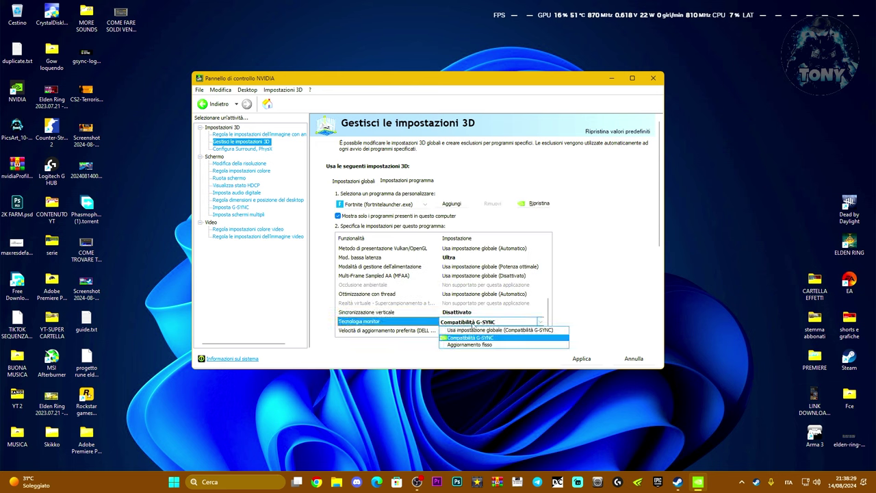
{"action": "left_click", "coordinate": [455, 338]}
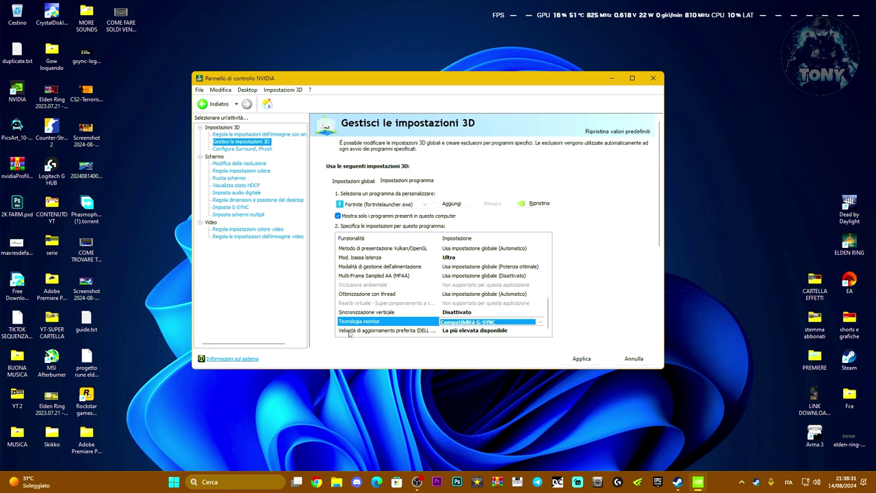
- Set Velocità di aggiornamento preferita to La più elevata disponibile and apply the Fortnite settings
{"action": "left_click", "coordinate": [476, 335]}
{"action": "left_click", "coordinate": [476, 336]}
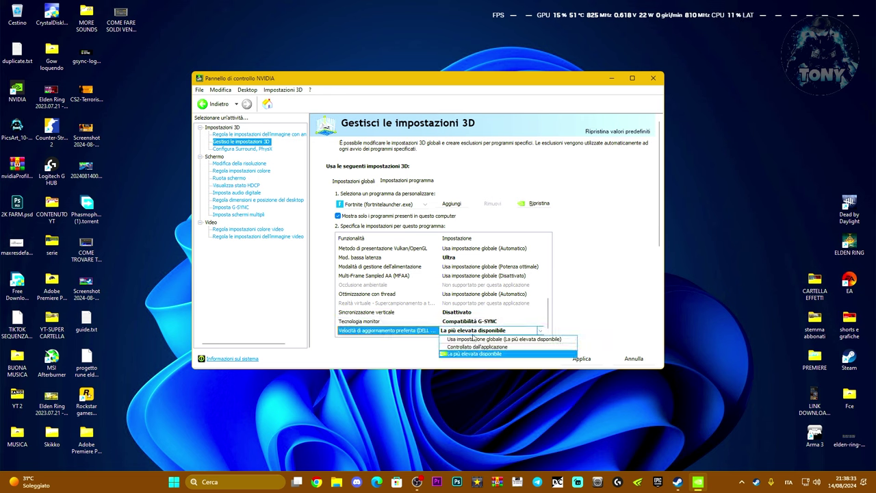
{"action": "left_click", "coordinate": [458, 353]}
{"action": "left_click", "coordinate": [575, 361]}
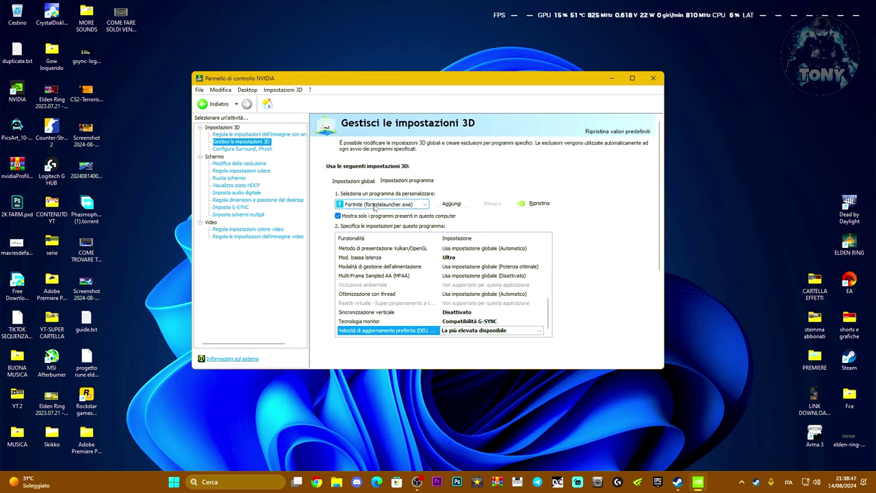
- Review the full list of Fortnite's 3D settings and close the NVIDIA Control Panel
{"action": "scroll", "coordinate": [444, 251], "scroll_direction": "up", "scroll_amount": 5}
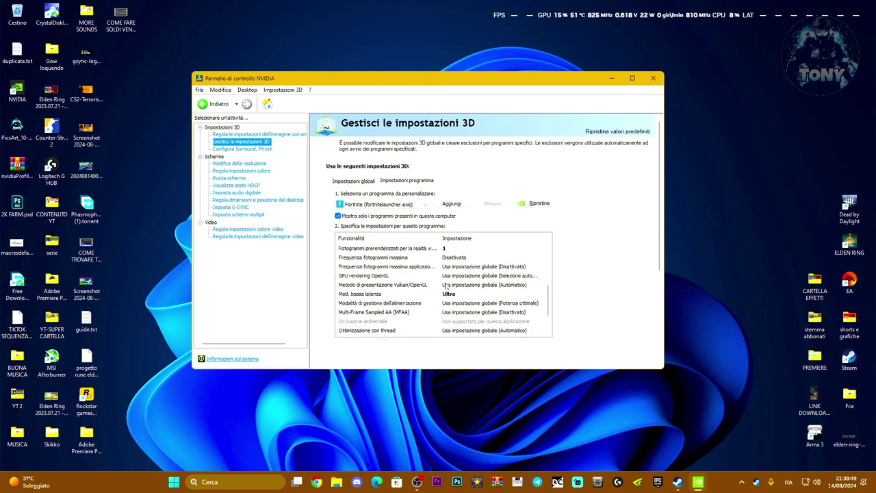
{"action": "scroll", "coordinate": [443, 251], "scroll_direction": "down", "scroll_amount": 5}
{"action": "scroll", "coordinate": [443, 261], "scroll_direction": "up", "scroll_amount": 5}
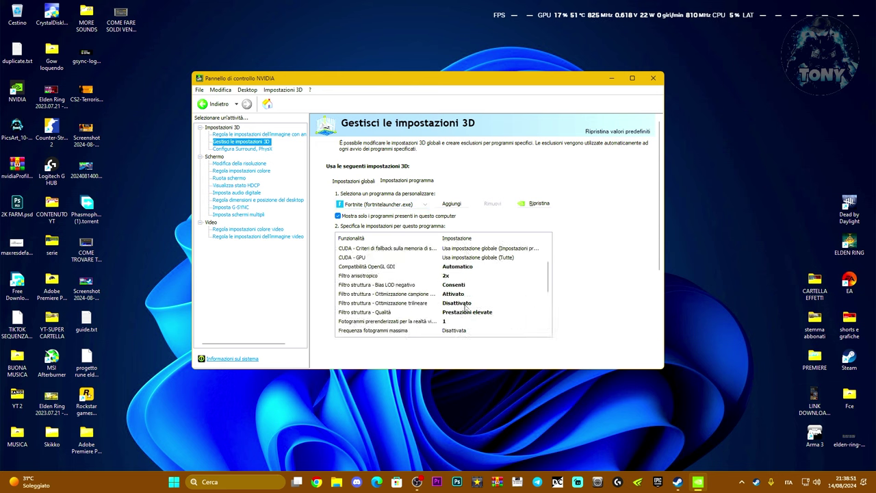
{"action": "scroll", "coordinate": [444, 274], "scroll_direction": "down", "scroll_amount": 5}
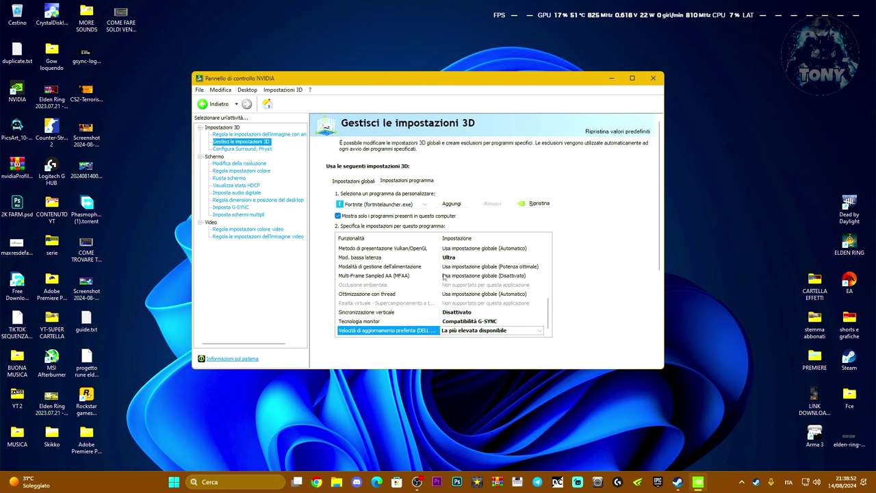
{"action": "left_click", "coordinate": [654, 80]}
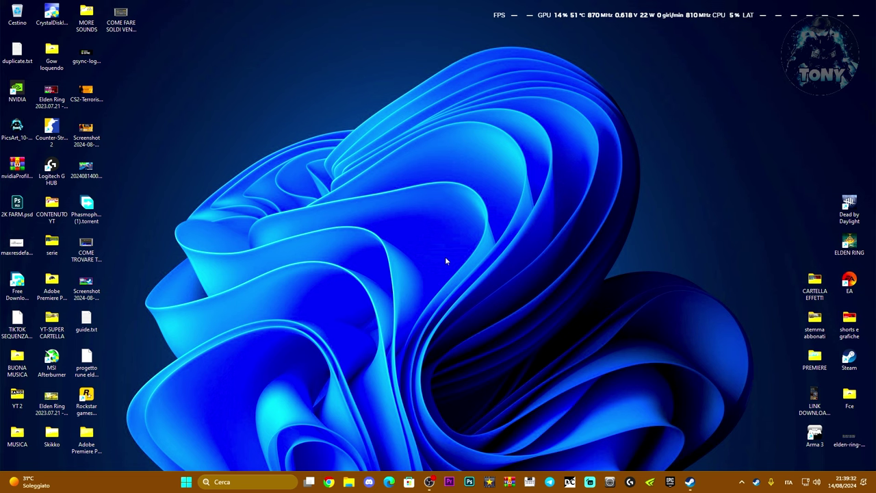
- Find and open the NVIDIA app, and show Fortnite's program settings in its graphics section
{"action": "left_click", "coordinate": [251, 485]}
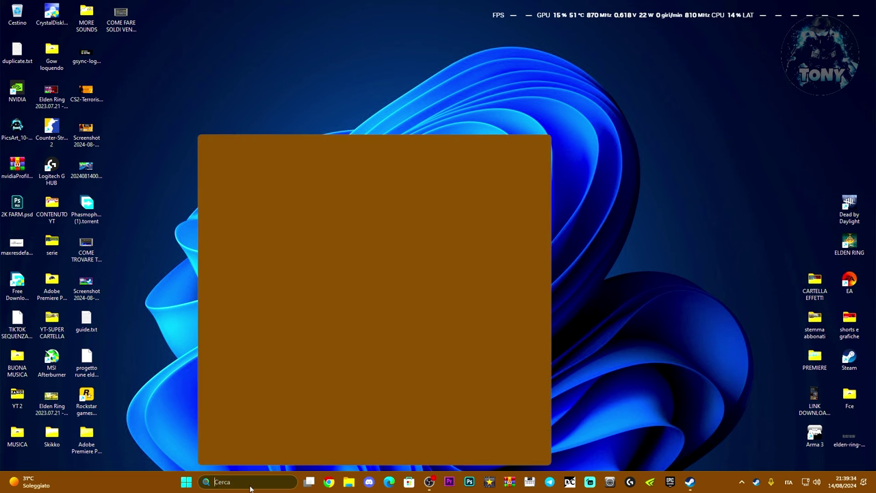
{"action": "type", "text": "nvidia"}
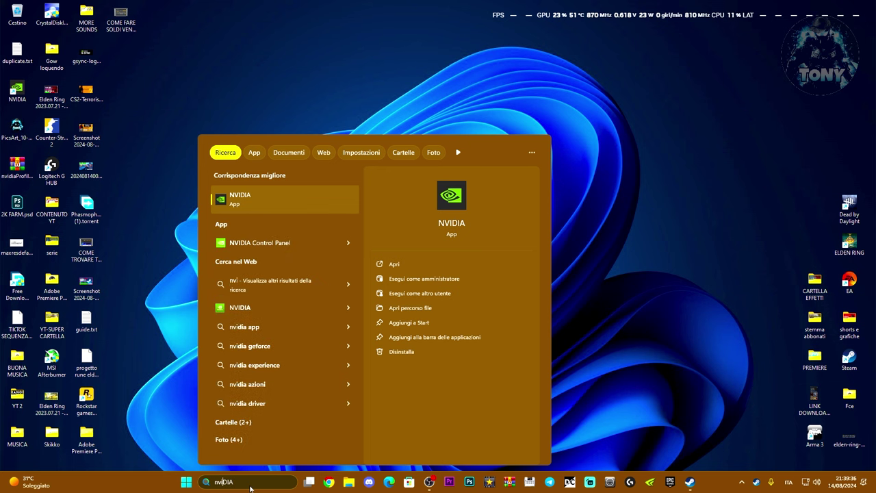
{"action": "left_click", "coordinate": [267, 204]}
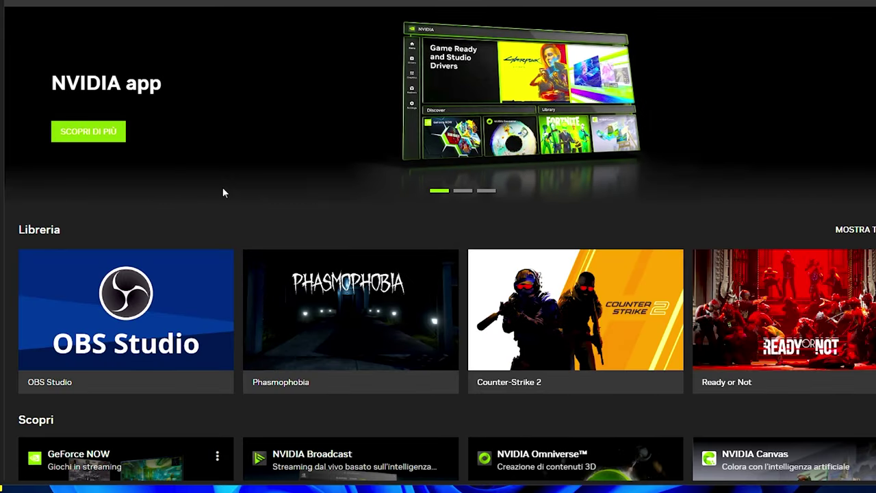
{"action": "left_click", "coordinate": [18, 130]}
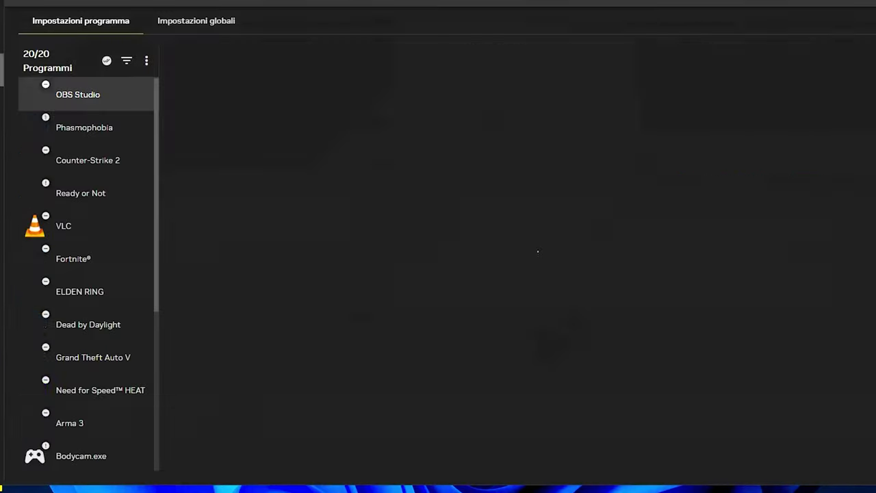
{"action": "left_click", "coordinate": [72, 263]}
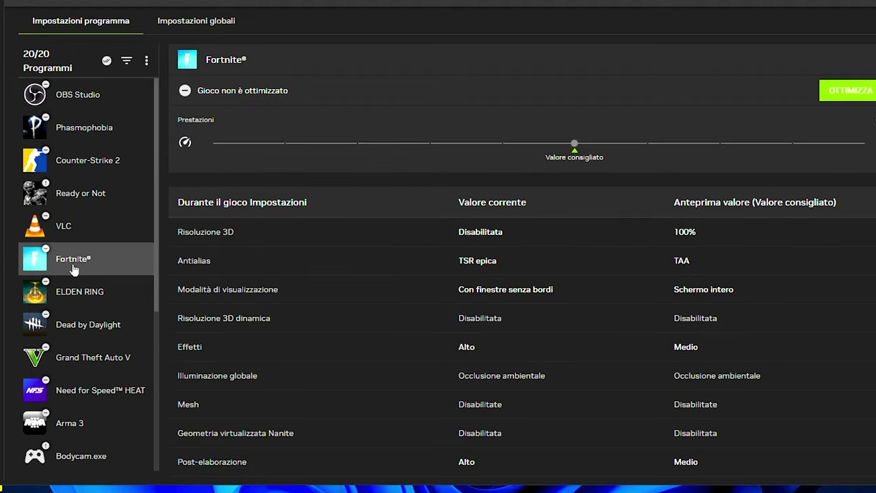
- Examine Fortnite's current and recommended in-game values and its driver settings
{"action": "scroll", "coordinate": [401, 266], "scroll_direction": "down", "scroll_amount": 4}
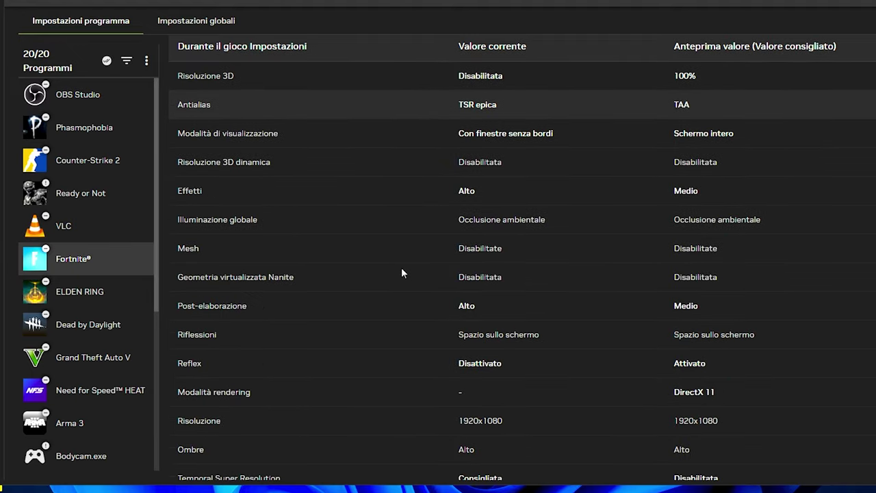
{"action": "scroll", "coordinate": [402, 272], "scroll_direction": "up", "scroll_amount": 4}
{"action": "scroll", "coordinate": [402, 273], "scroll_direction": "down", "scroll_amount": 5}
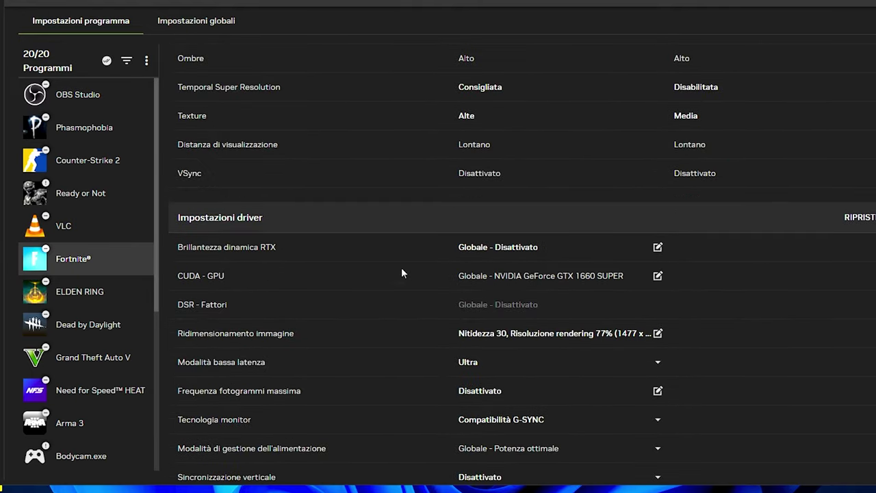
{"action": "scroll", "coordinate": [402, 273], "scroll_direction": "down", "scroll_amount": 1}
{"action": "scroll", "coordinate": [402, 273], "scroll_direction": "up", "scroll_amount": 3}
{"action": "scroll", "coordinate": [402, 273], "scroll_direction": "down", "scroll_amount": 3}
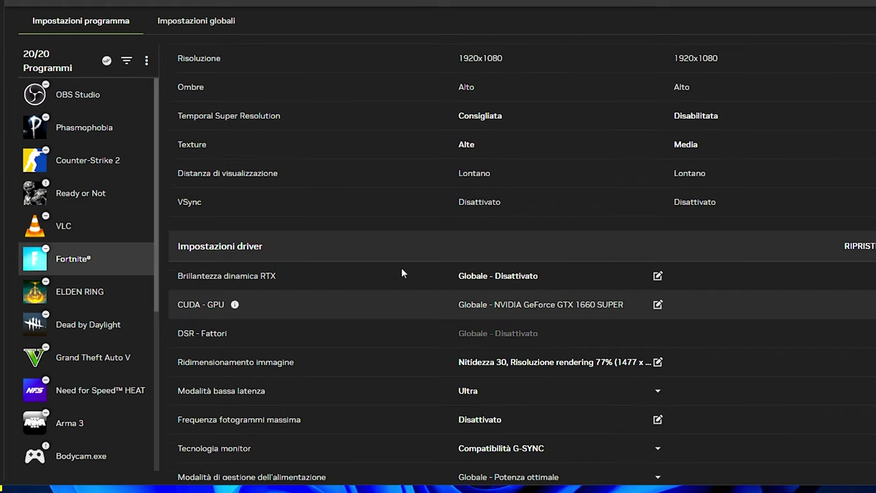
{"action": "scroll", "coordinate": [402, 273], "scroll_direction": "up", "scroll_amount": 5}
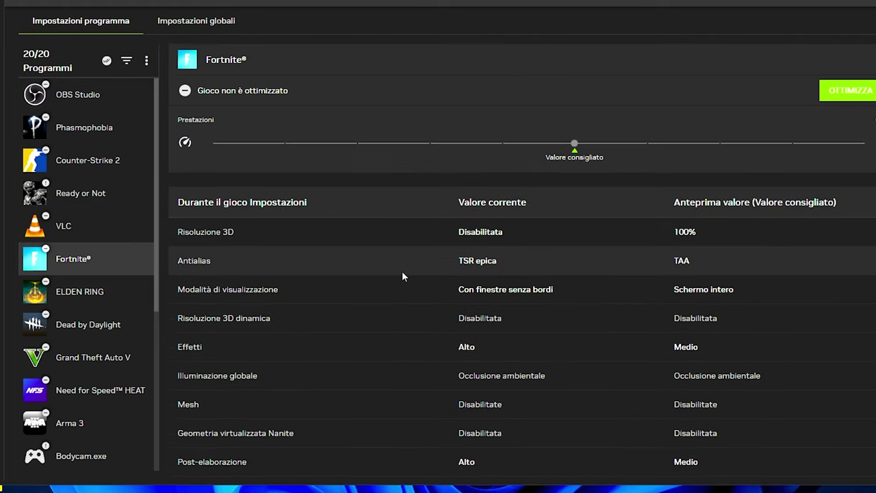
- Optimise Fortnite, move its Prestazioni slider fully to the performance end, and apply the update
{"action": "left_click", "coordinate": [837, 97]}
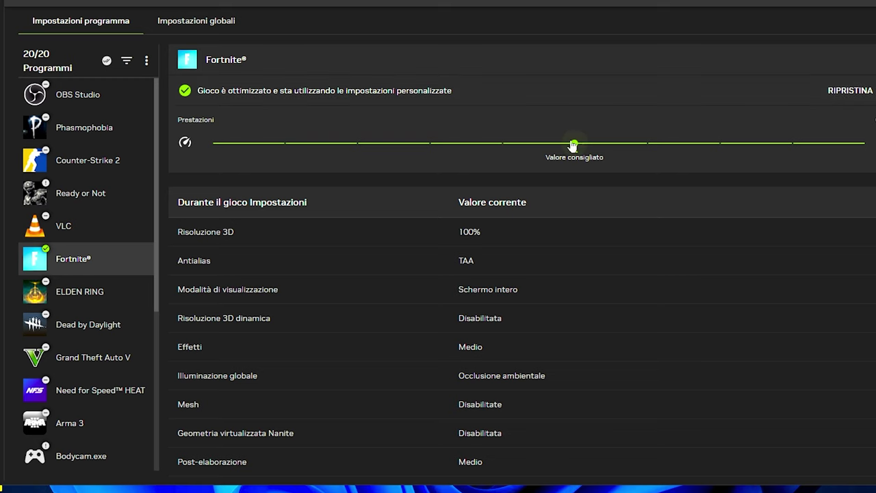
{"action": "left_click_drag", "start_coordinate": [573, 144], "coordinate": [155, 140]}
{"action": "left_click", "coordinate": [851, 90]}
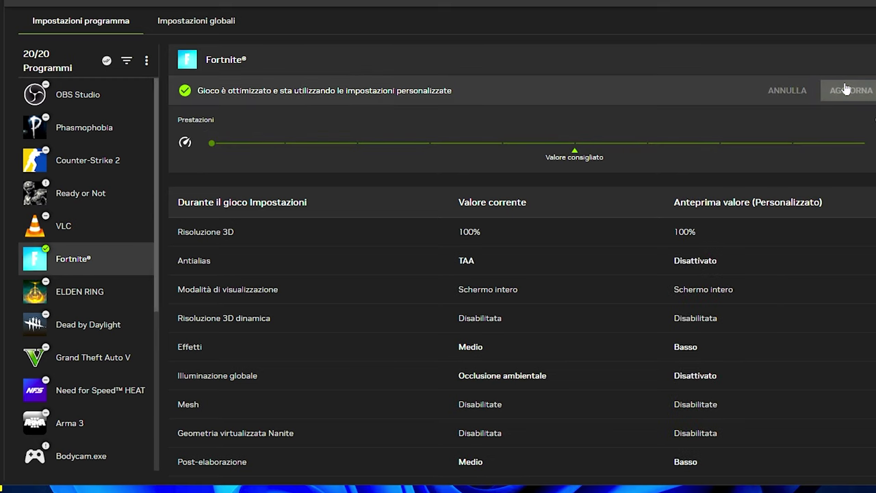
- Review Fortnite's in-game settings from Risoluzione 3D to VSync, along with its driver settings
{"action": "scroll", "coordinate": [310, 266], "scroll_direction": "down", "scroll_amount": 8}
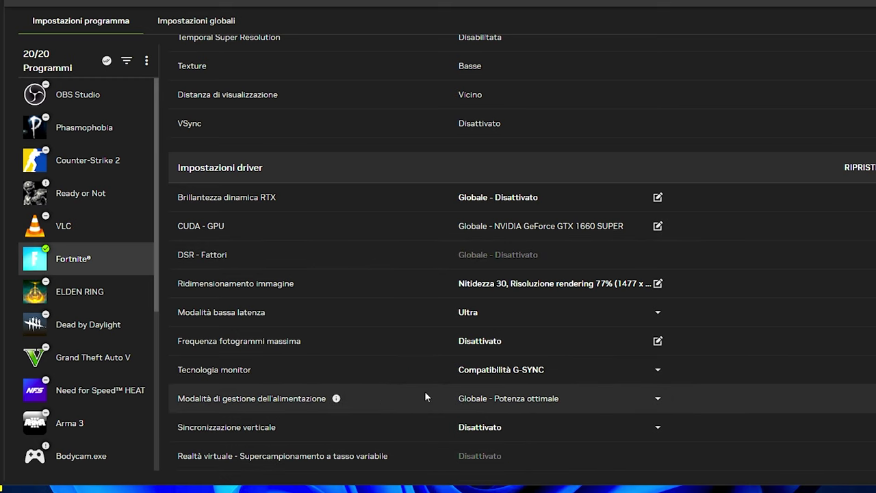
{"action": "scroll", "coordinate": [443, 399], "scroll_direction": "up", "scroll_amount": 8}
{"action": "scroll", "coordinate": [443, 399], "scroll_direction": "down", "scroll_amount": 3}
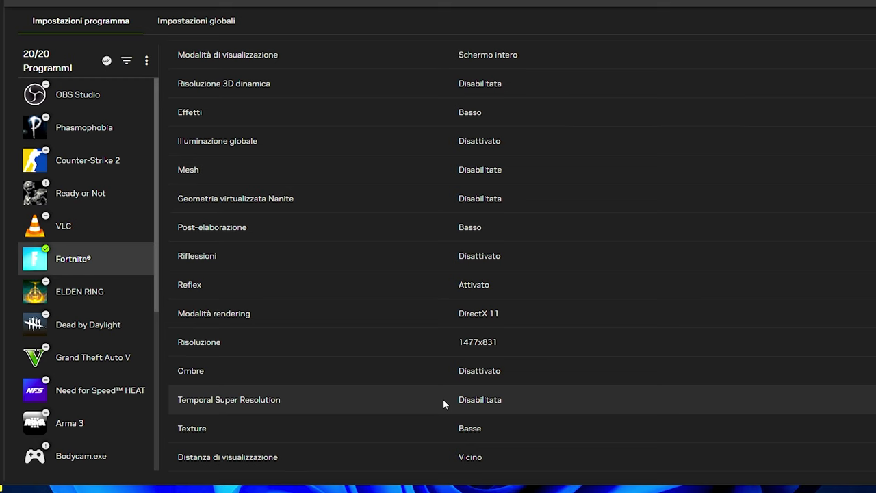
{"action": "scroll", "coordinate": [443, 399], "scroll_direction": "up", "scroll_amount": 3}
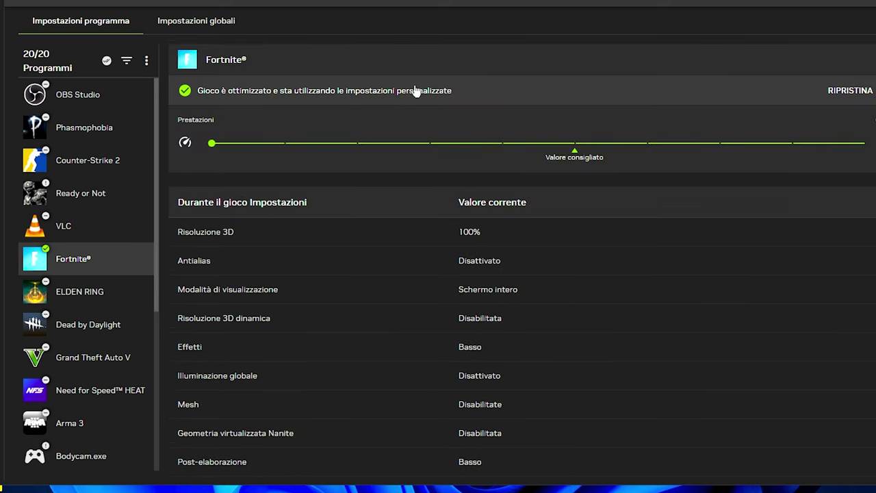
{"action": "scroll", "coordinate": [421, 289], "scroll_direction": "down", "scroll_amount": 3}
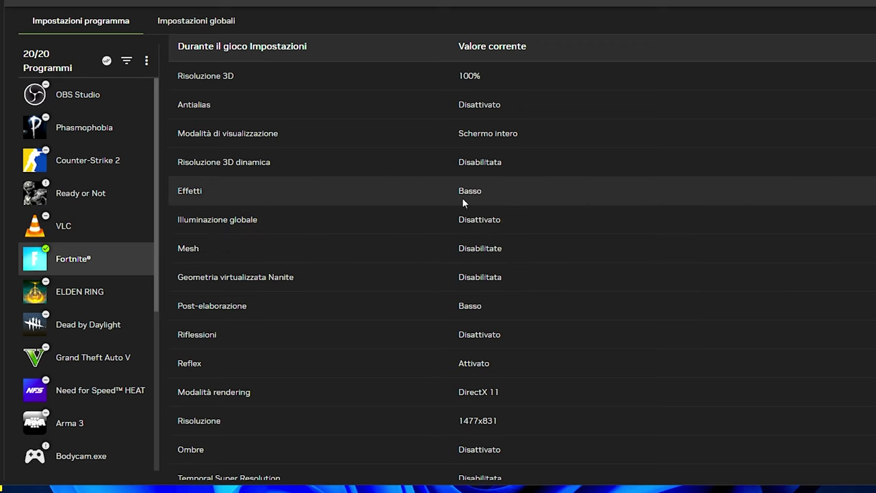
{"action": "scroll", "coordinate": [462, 203], "scroll_direction": "down", "scroll_amount": 6}
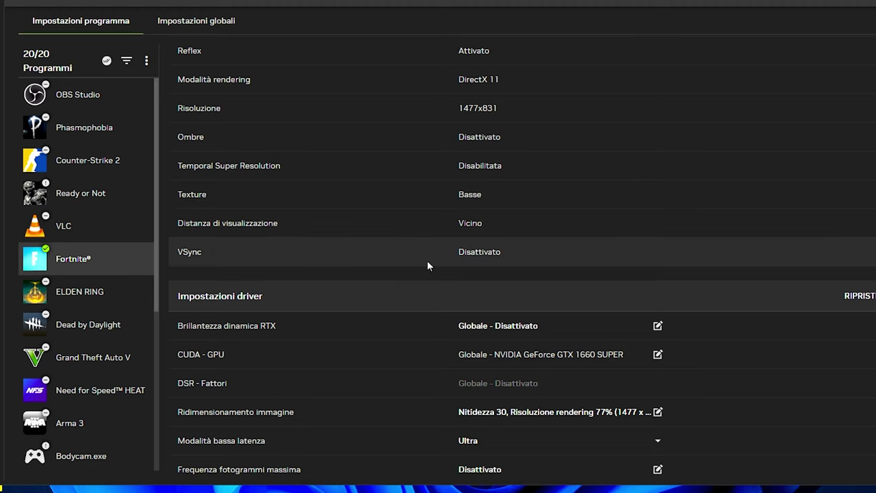
{"action": "scroll", "coordinate": [432, 267], "scroll_direction": "up", "scroll_amount": 10}
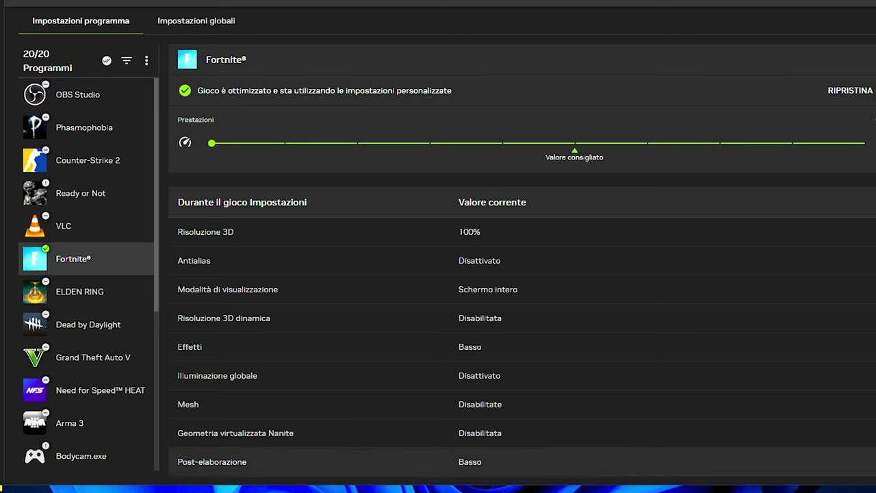
{"action": "key", "text": "super"}
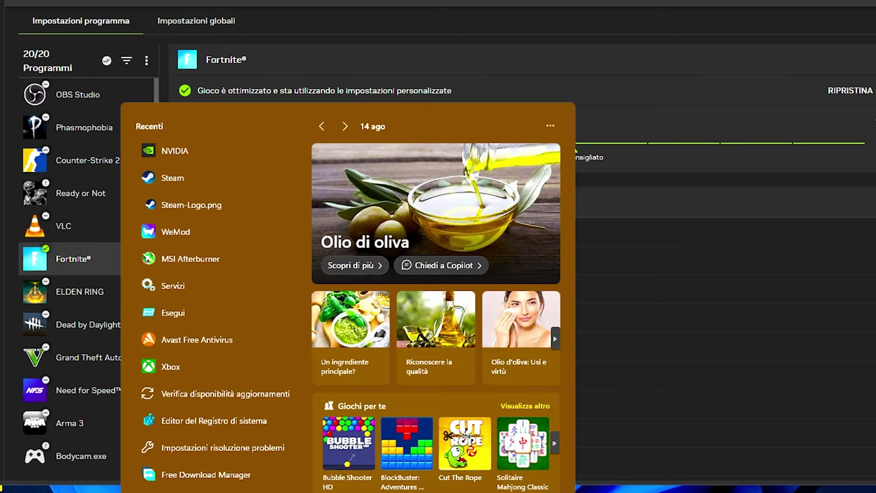
{"action": "type", "text": "nvid"}
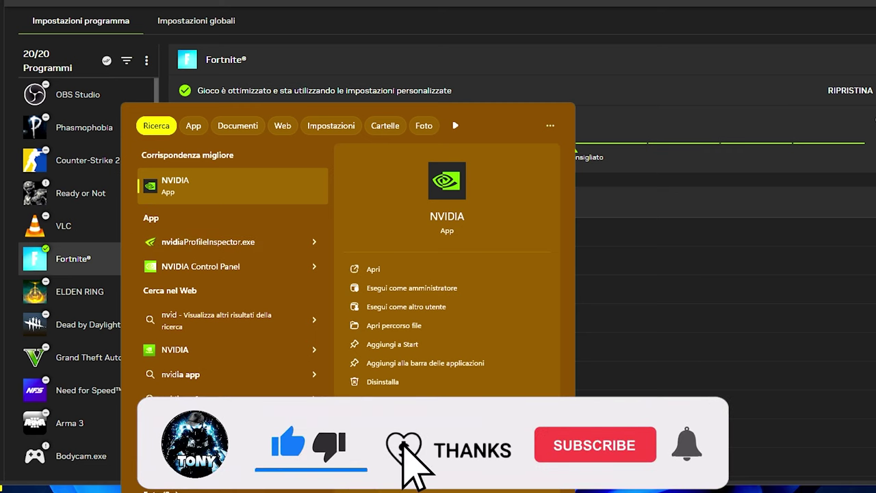
{"action": "key", "text": "Escape"}
{"action": "key", "text": "Escape"}
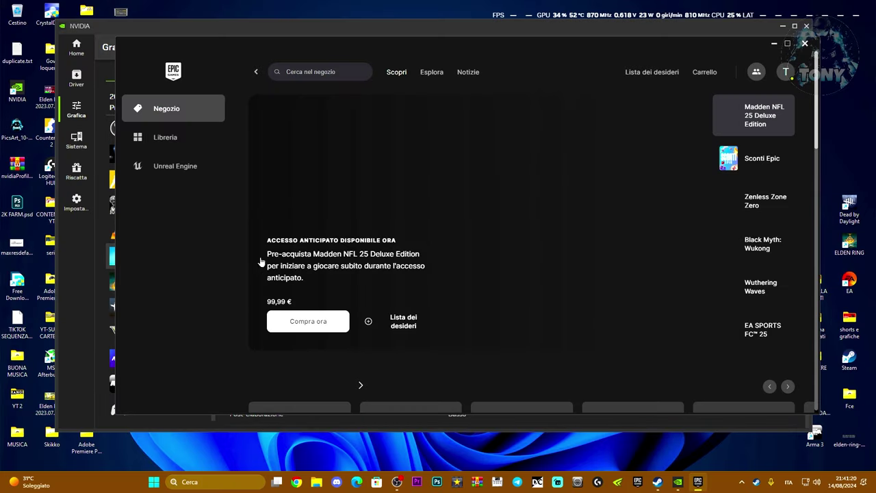
- In the Epic Games Launcher, go to the game library and open Fortnite's installation options
{"action": "left_click", "coordinate": [176, 138]}
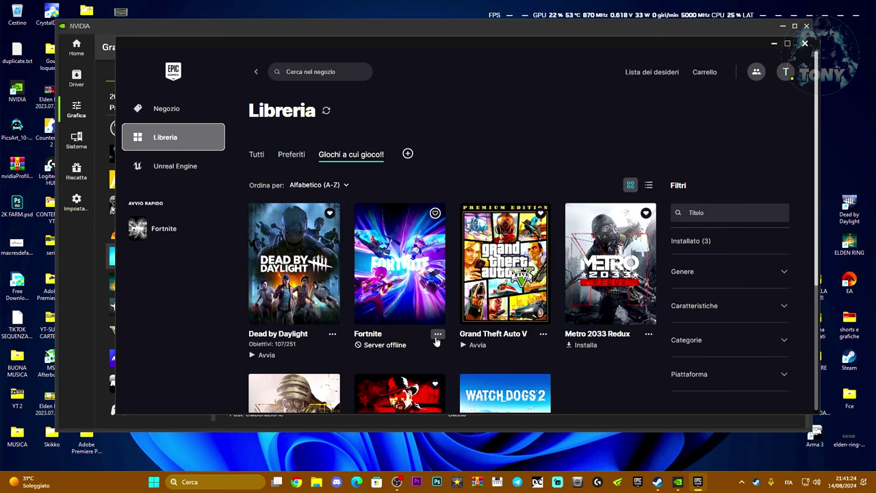
{"action": "left_click", "coordinate": [436, 336]}
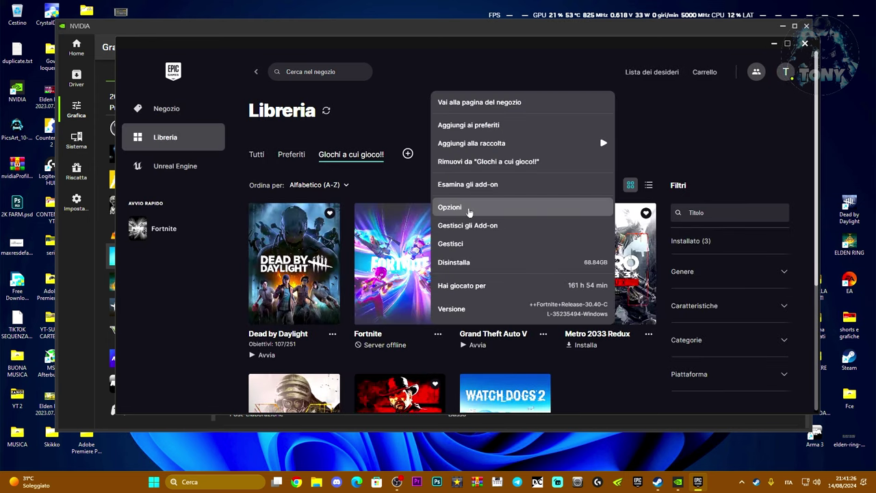
{"action": "left_click", "coordinate": [469, 209]}
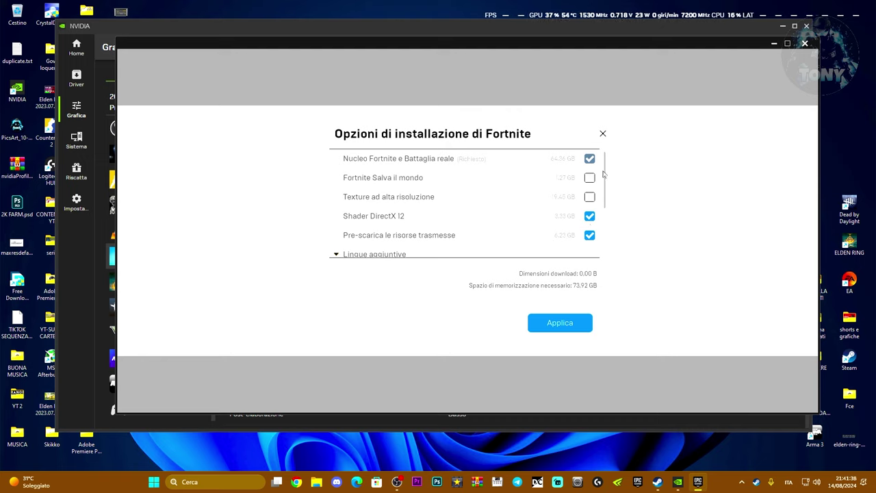
- Deselect Shader DirectX 12 in Fortnite's installation options, apply the change, and shift the launcher window slightly
{"action": "scroll", "coordinate": [589, 192], "scroll_direction": "down", "scroll_amount": 2}
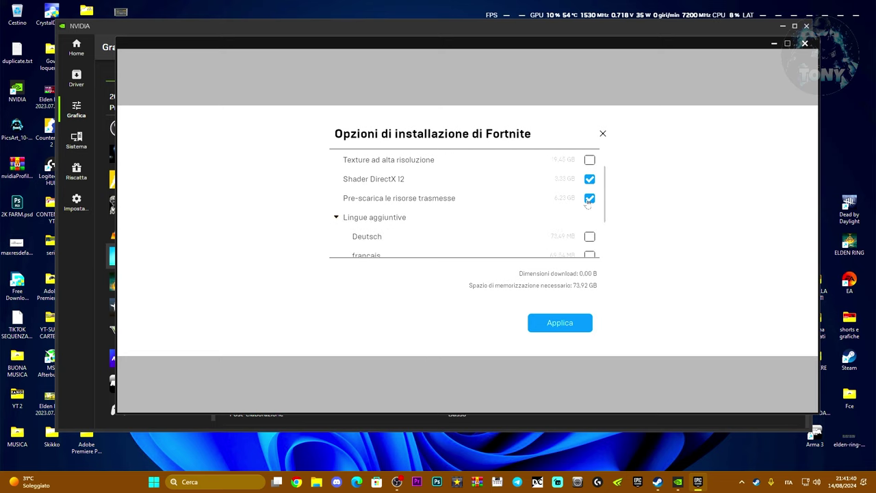
{"action": "mouse_move", "coordinate": [370, 203]}
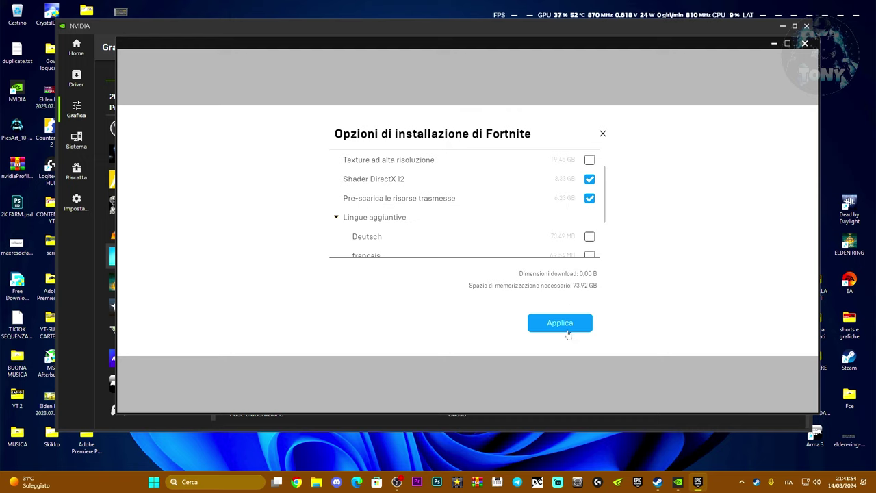
{"action": "left_click", "coordinate": [590, 179]}
{"action": "left_click", "coordinate": [551, 329]}
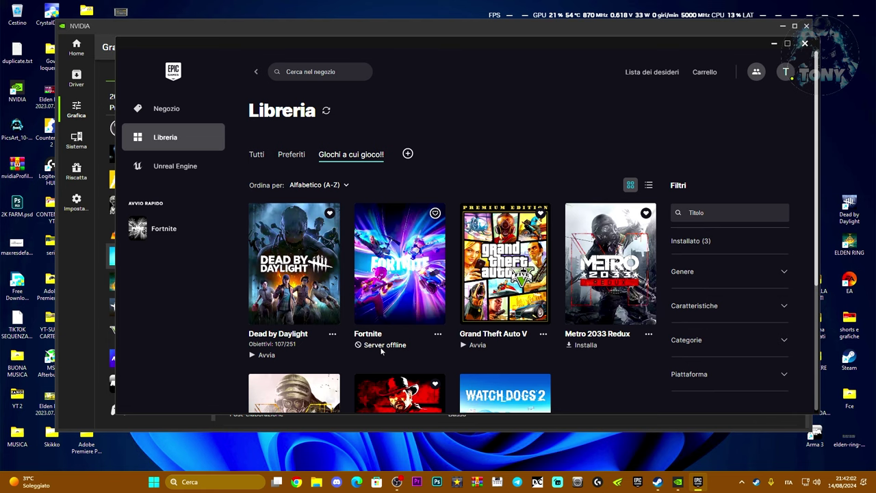
{"action": "left_click_drag", "start_coordinate": [481, 47], "coordinate": [522, 40]}
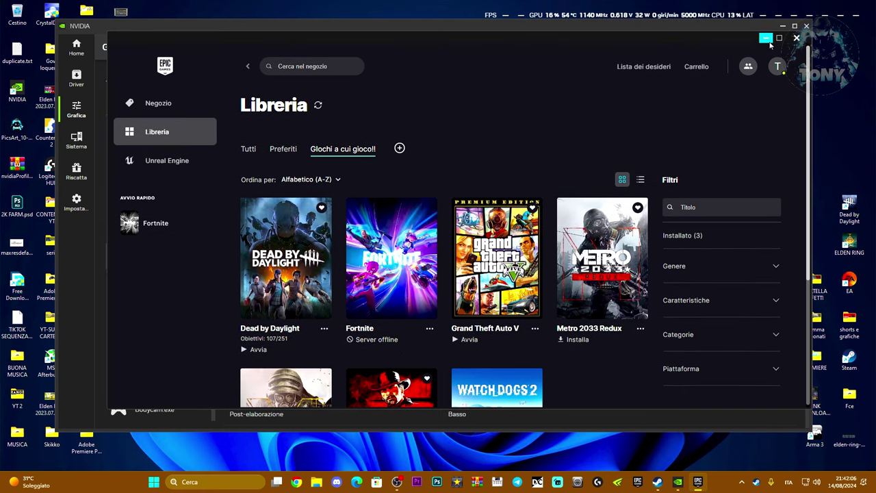